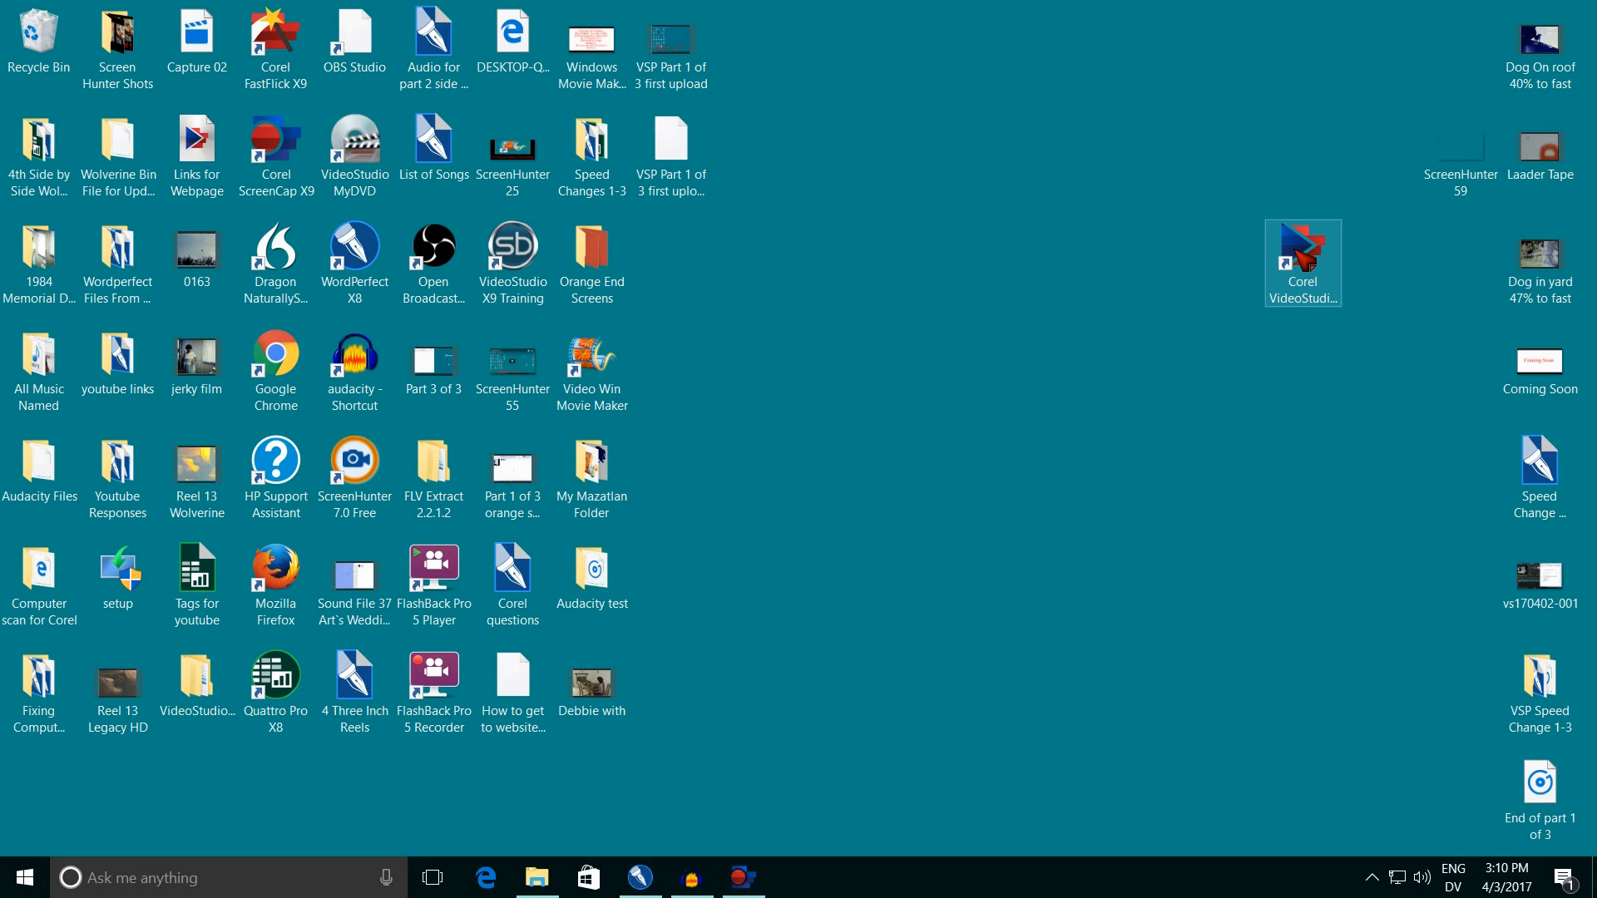
Step: Launch Corel VideoStudio X9 and place "Dog in yard 47% to fast" and "Dog On roof 40% to fast" in sequence on the video track
left_click(1296, 247)
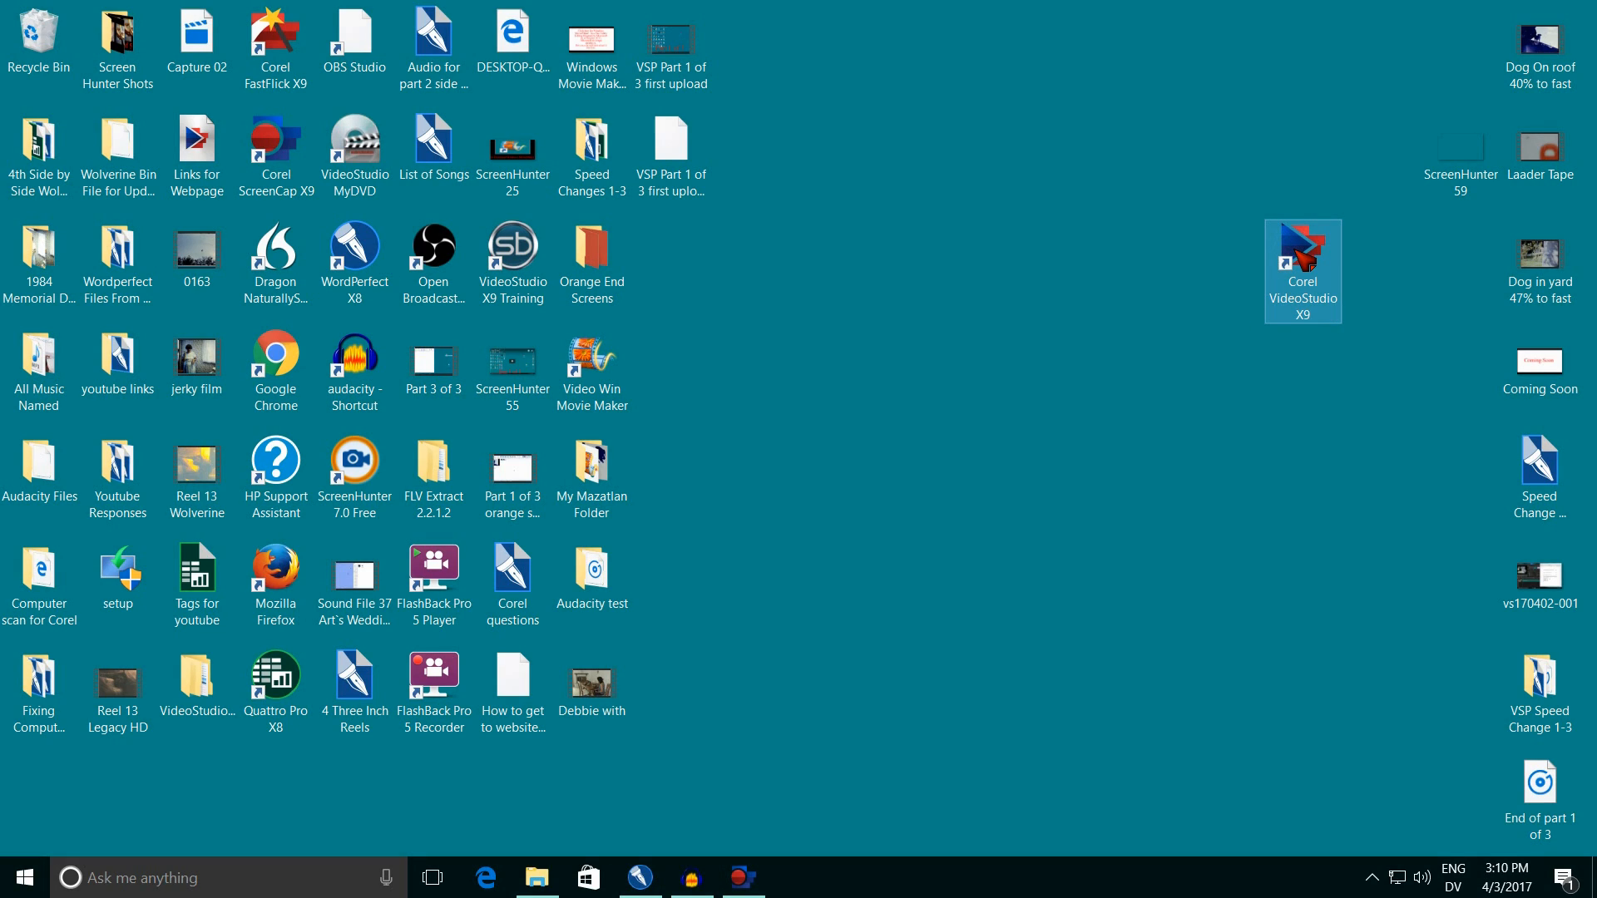
double_click(1298, 252)
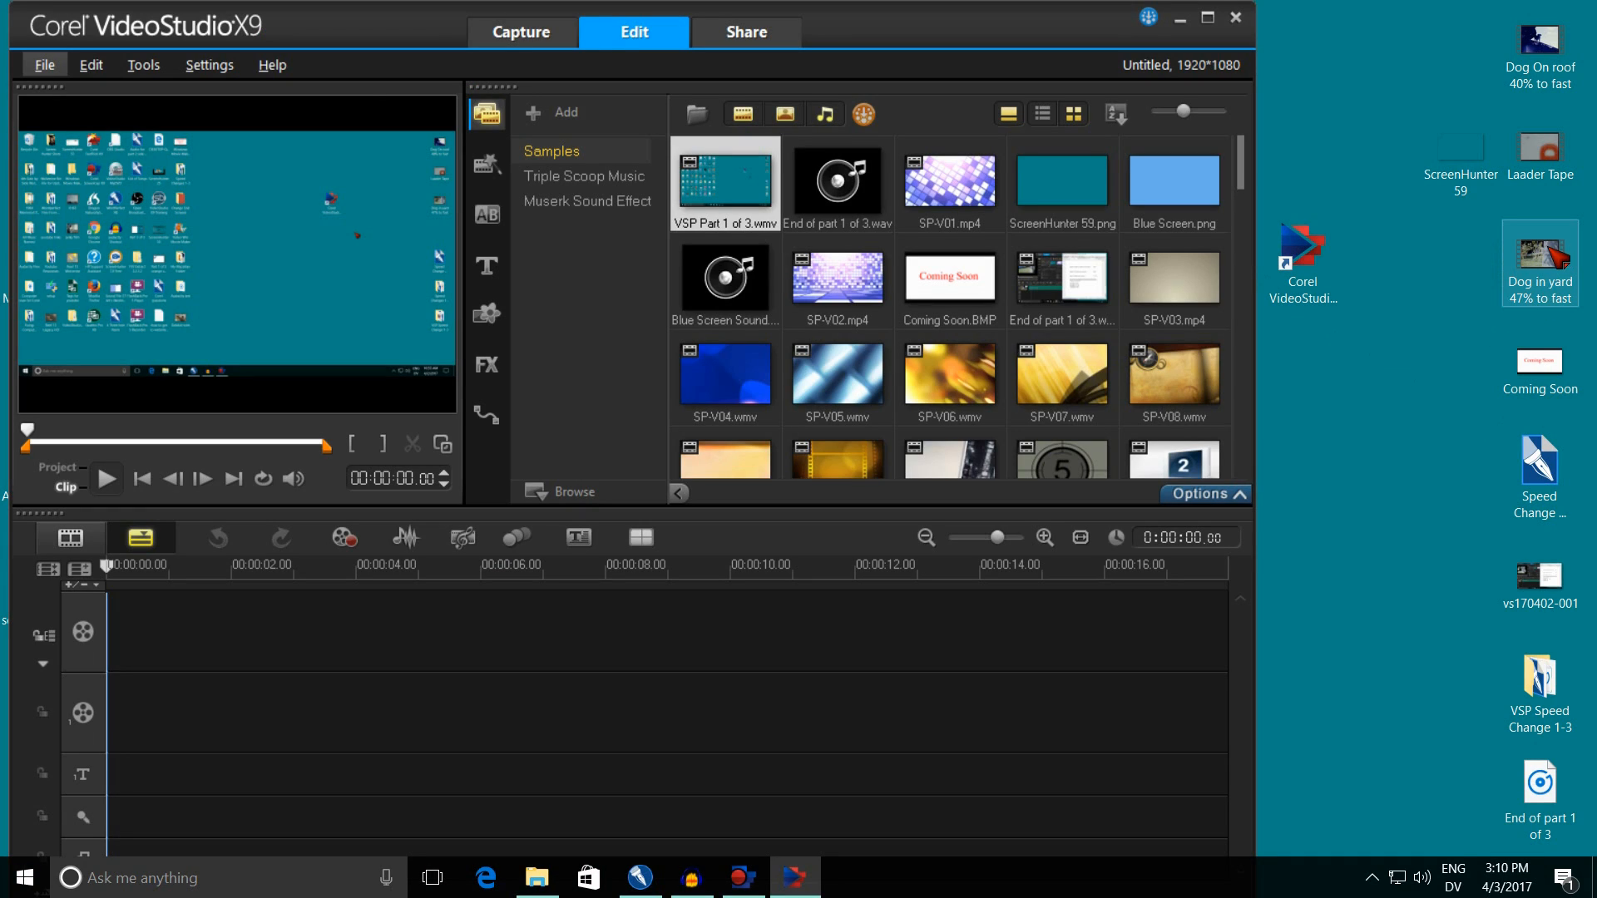
left_click_drag(1554, 257, 728, 637)
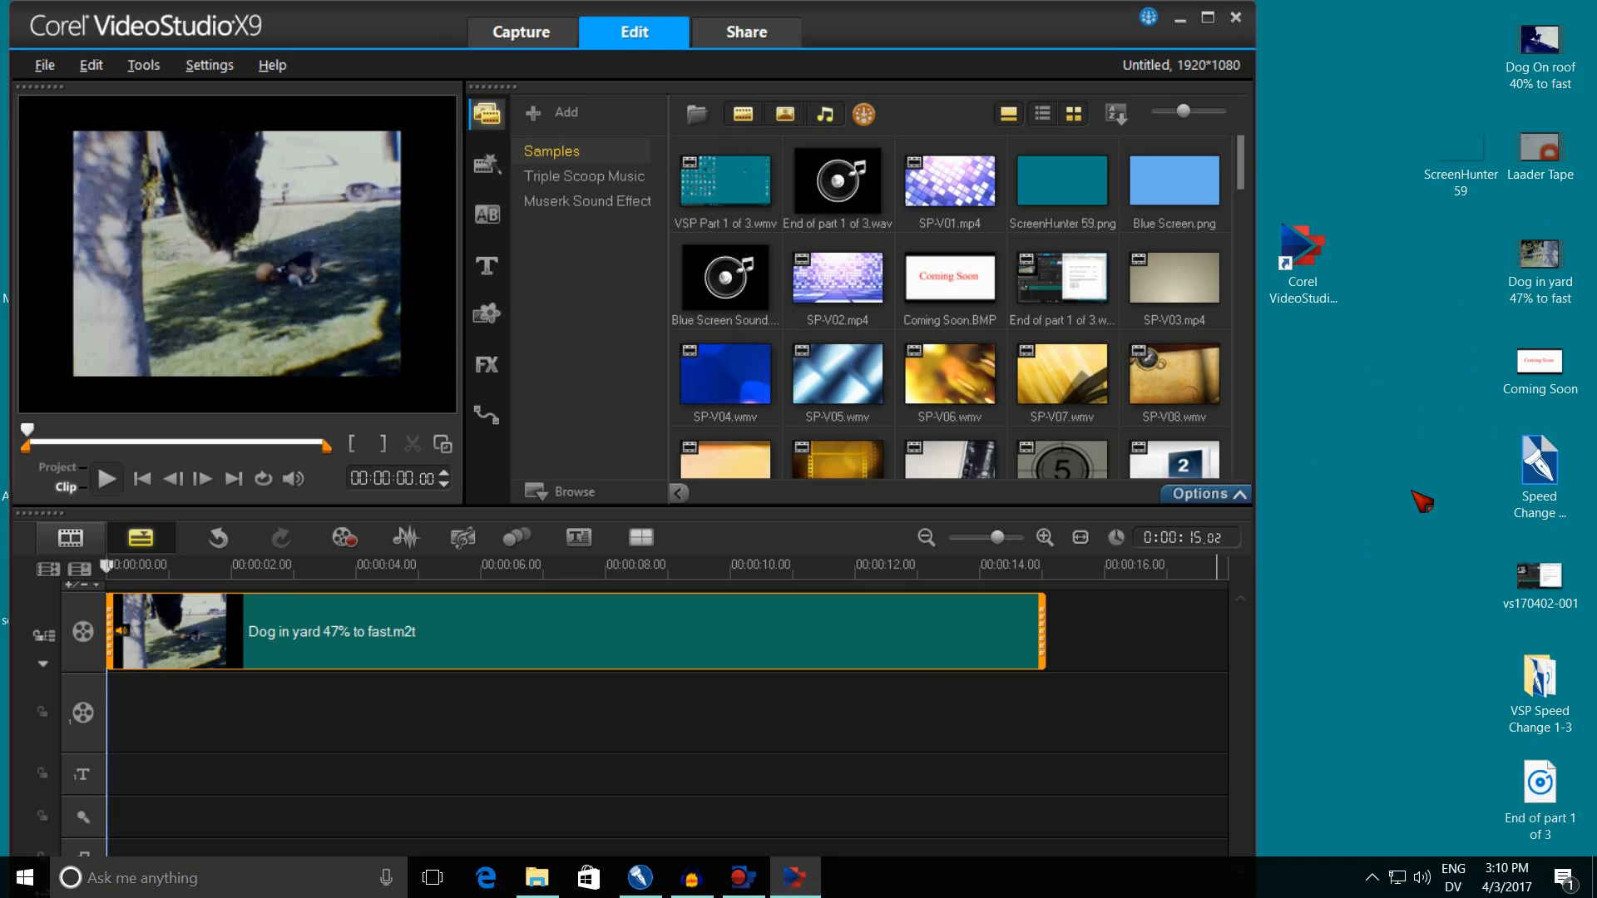
left_click_drag(1542, 52, 1173, 653)
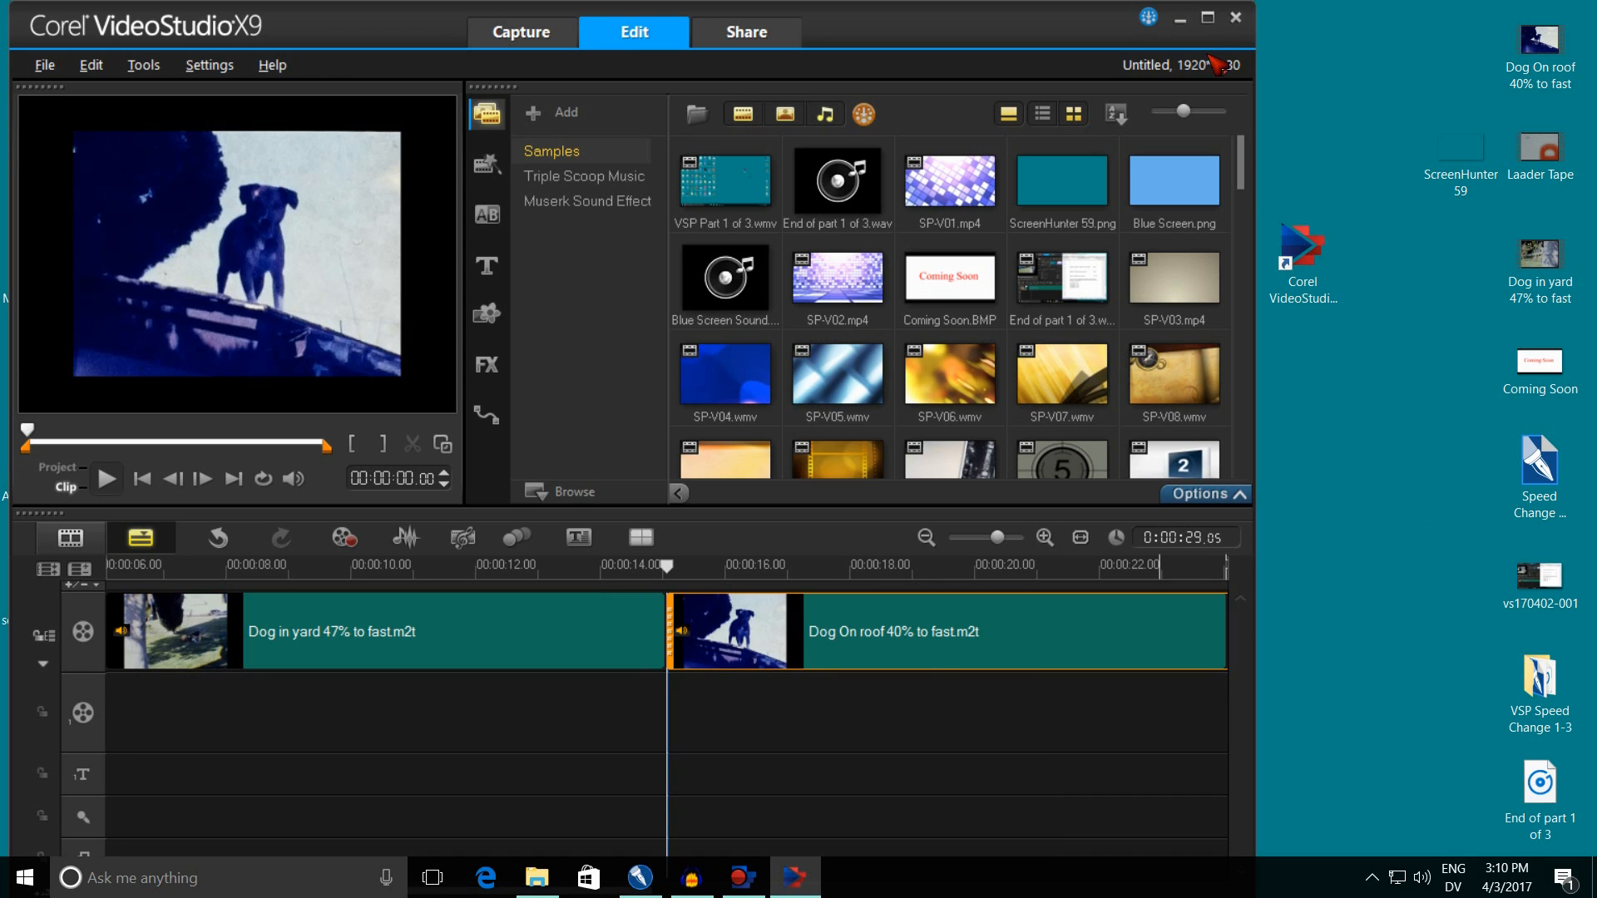
left_click(1208, 17)
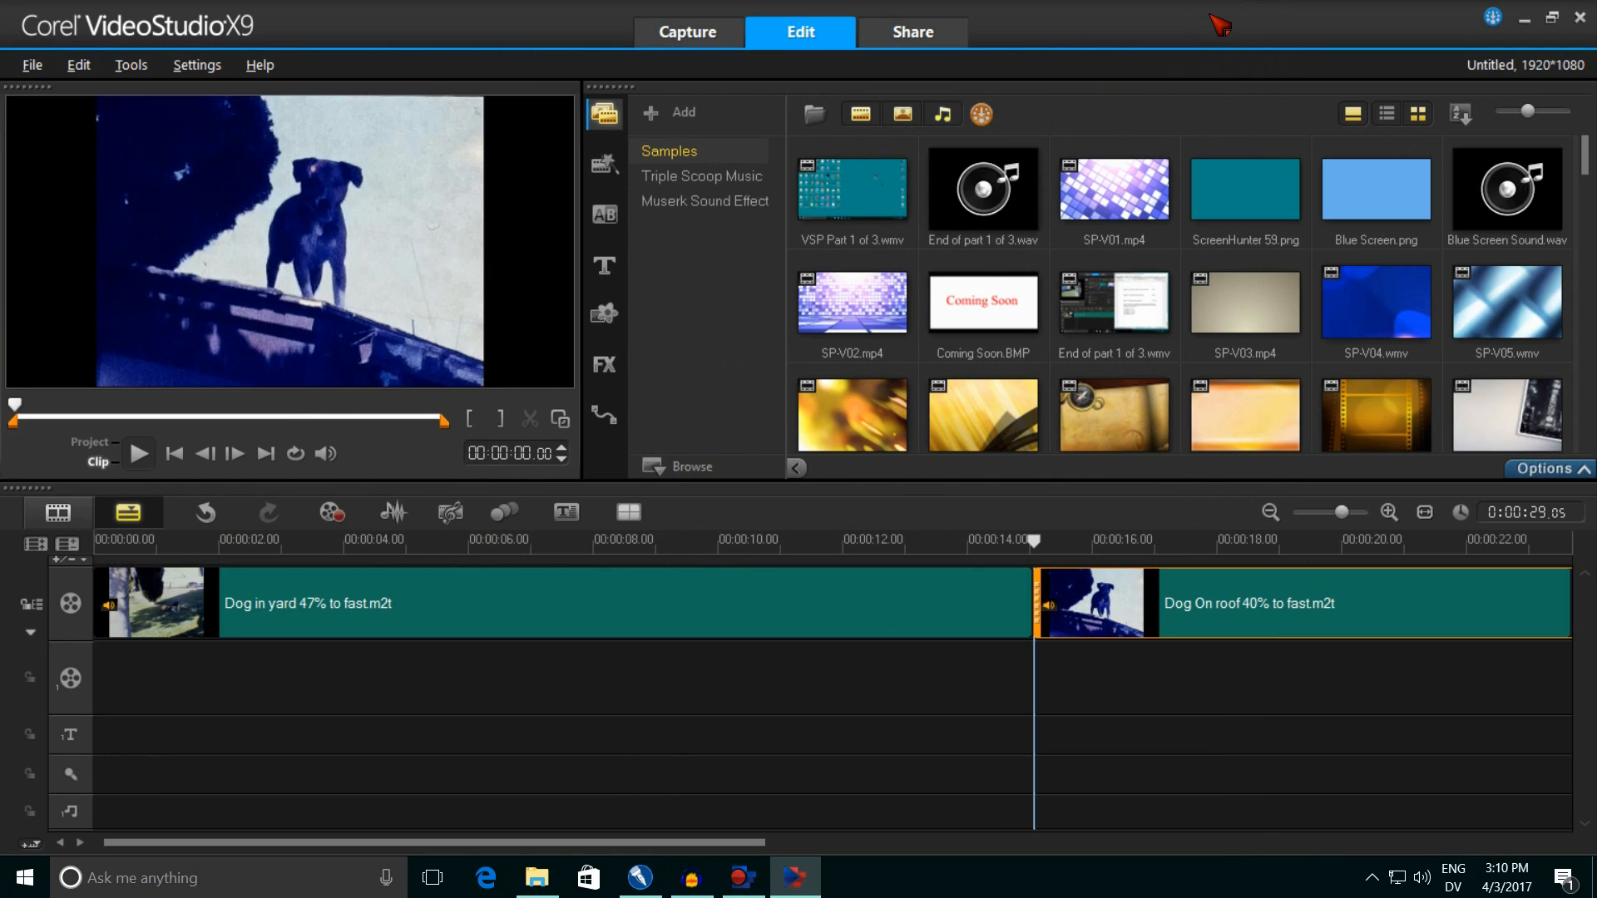
Step: Set the playback speed of the "Dog in yard 47% to fast" clip to 53% with Speed/Time-lapse
left_click(697, 602)
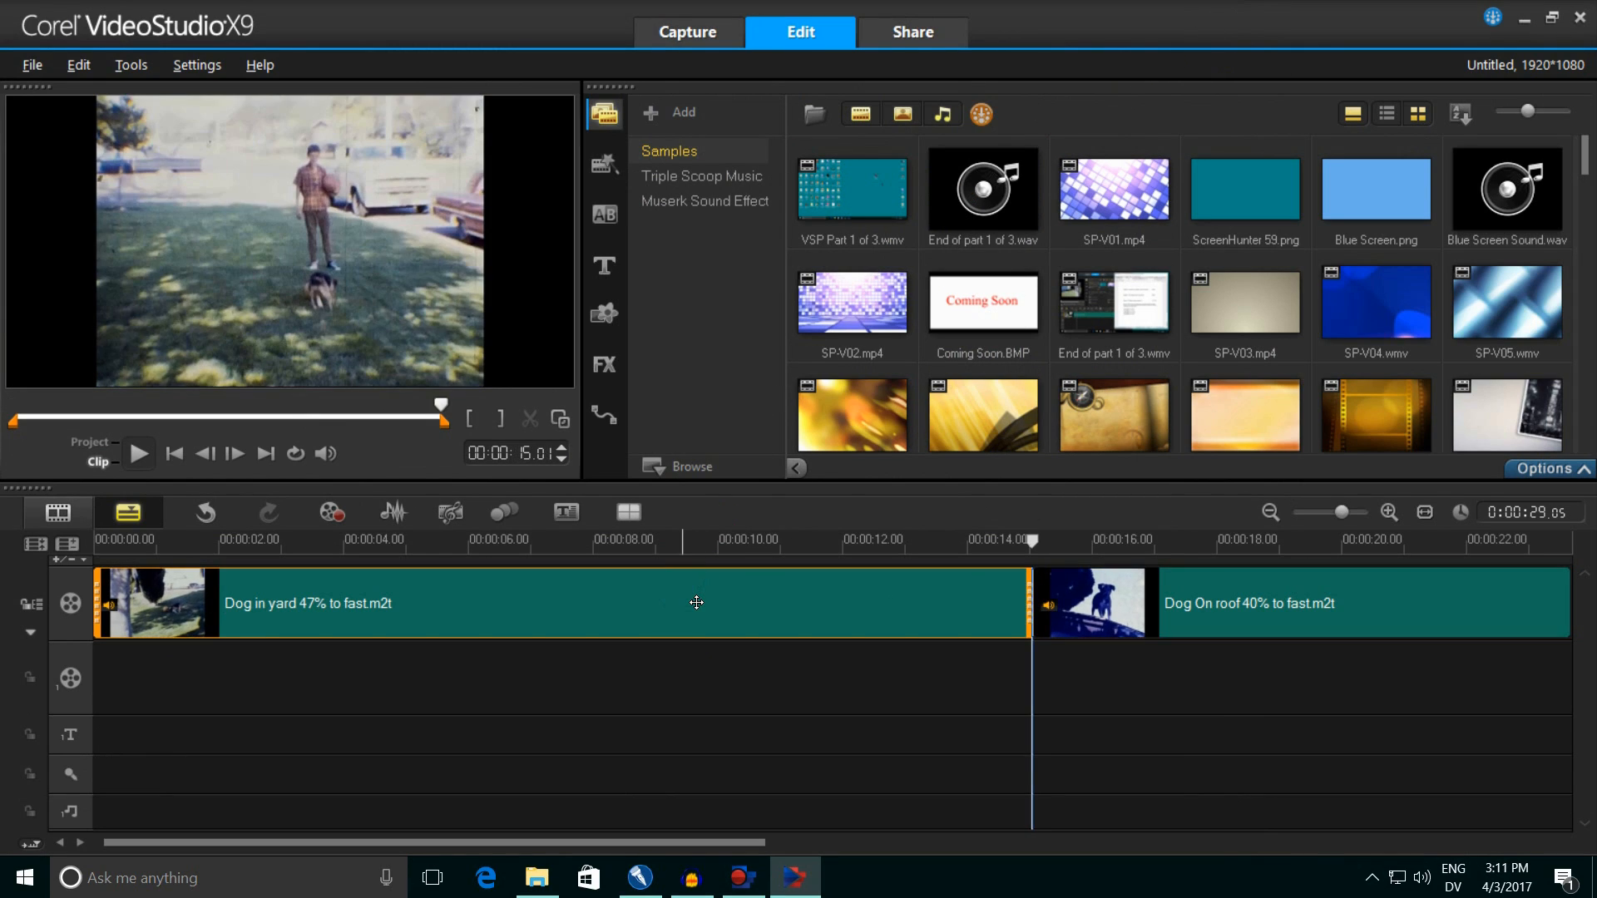
double_click(696, 602)
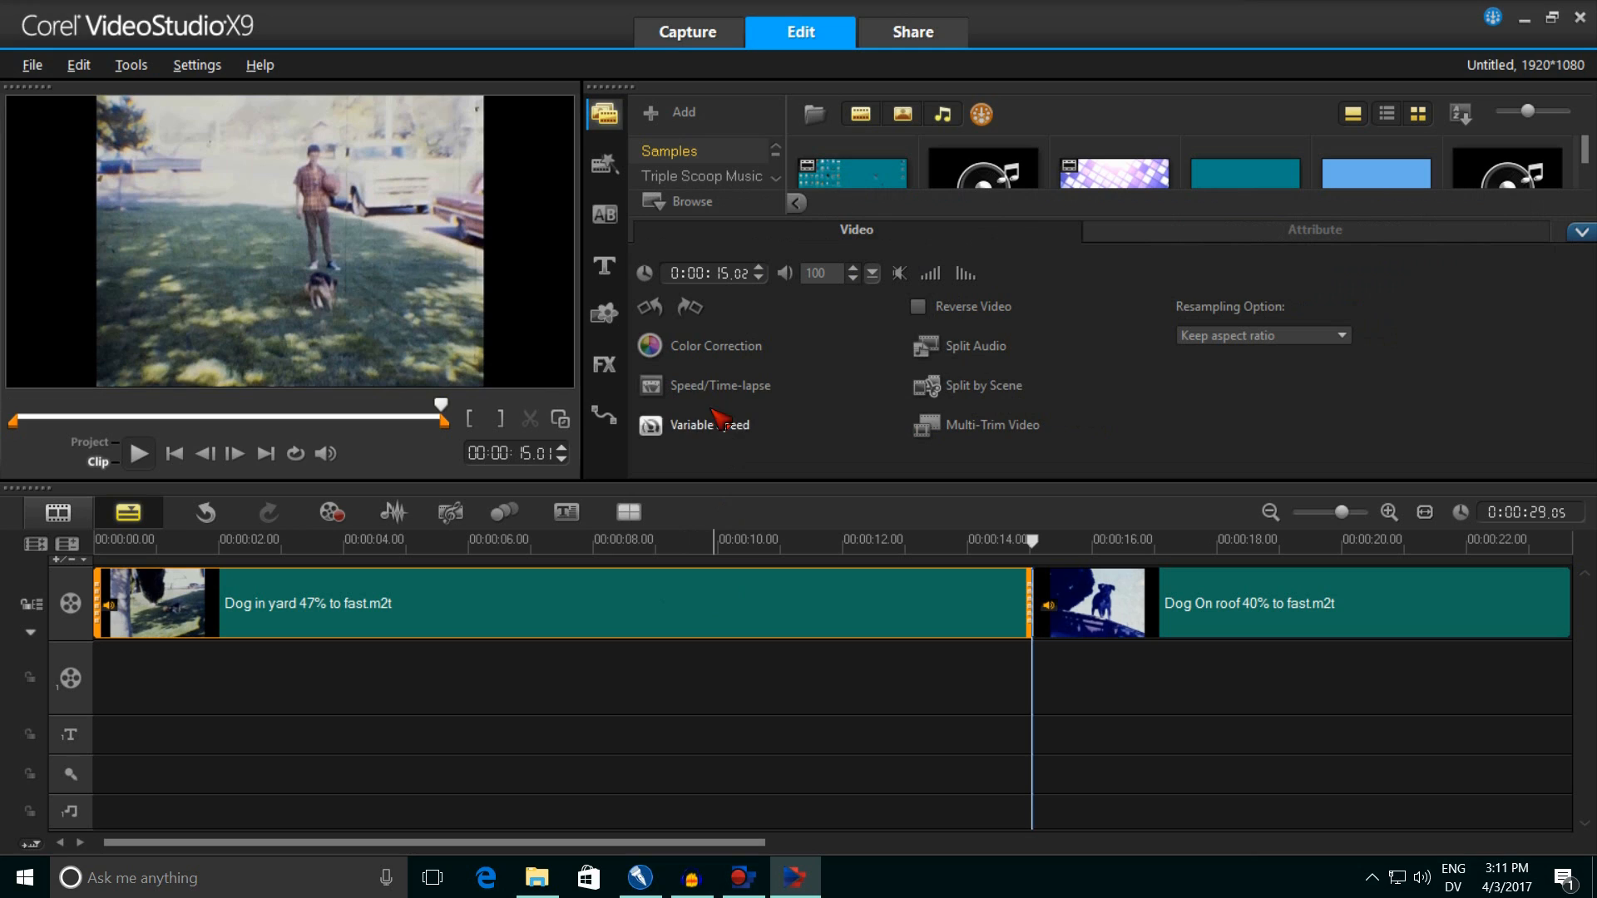
left_click(687, 387)
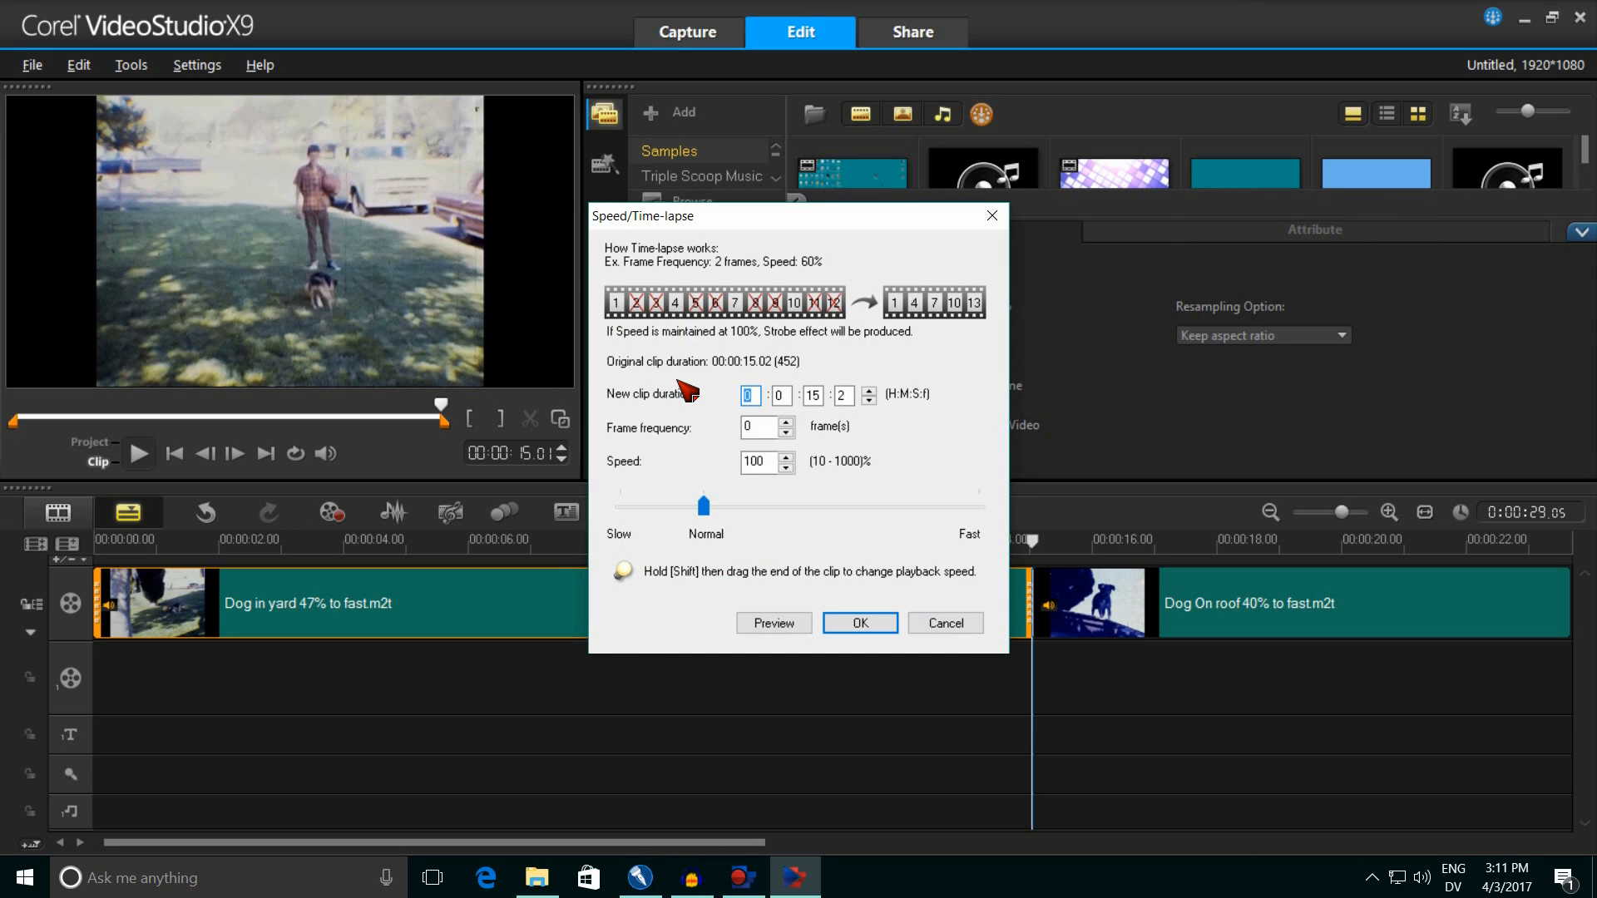
left_click(772, 462)
key("BackSpace")
key("BackSpace")
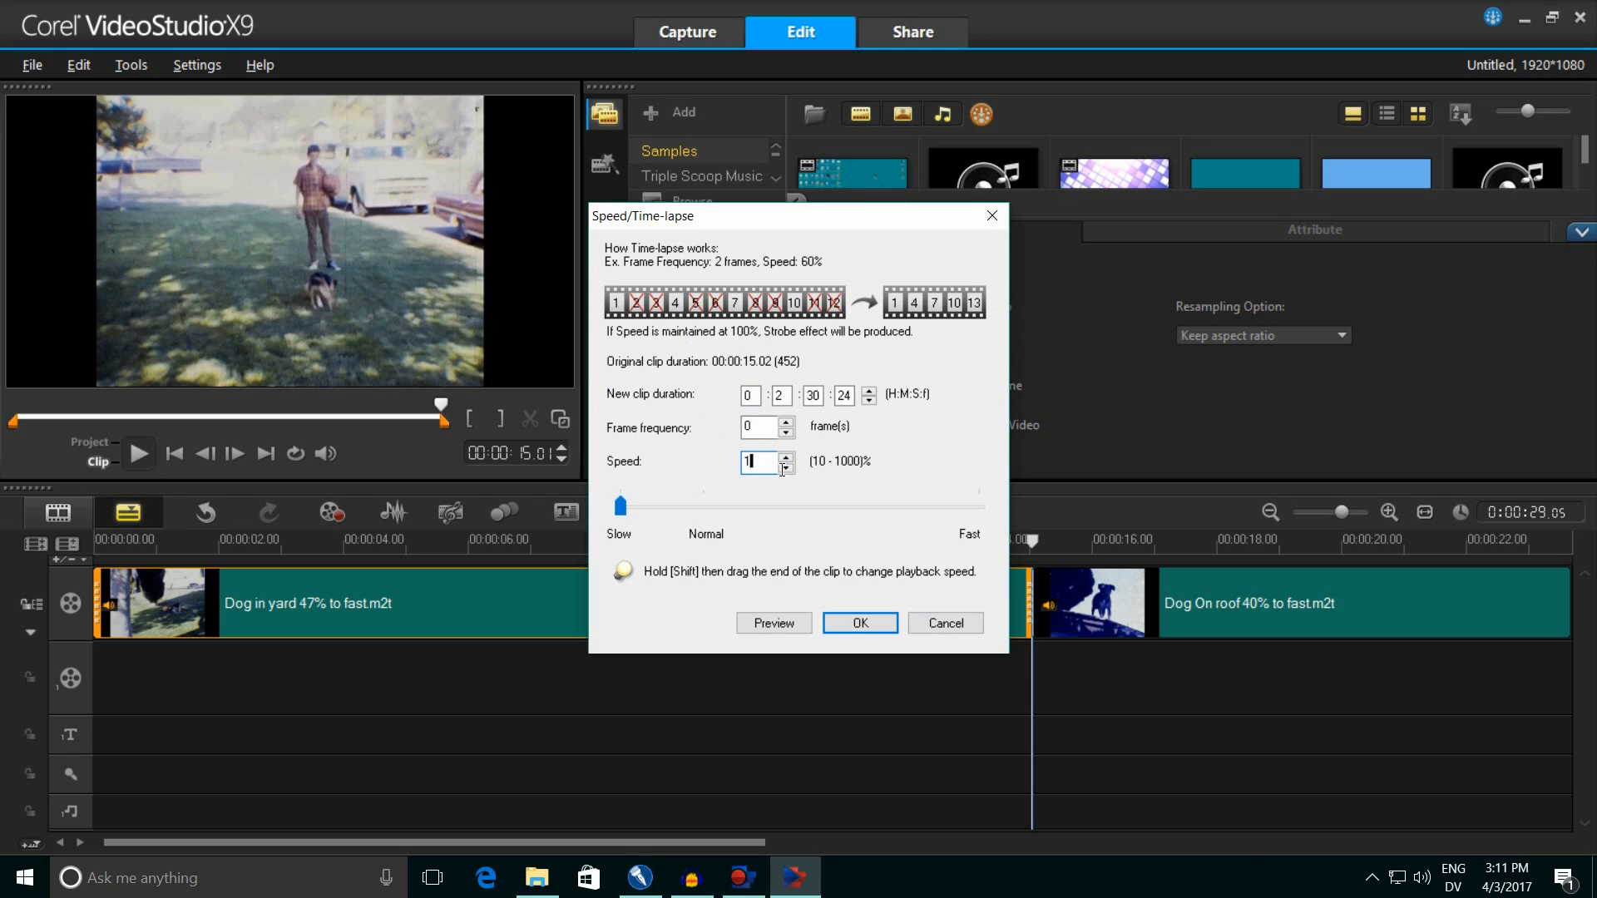
type("53")
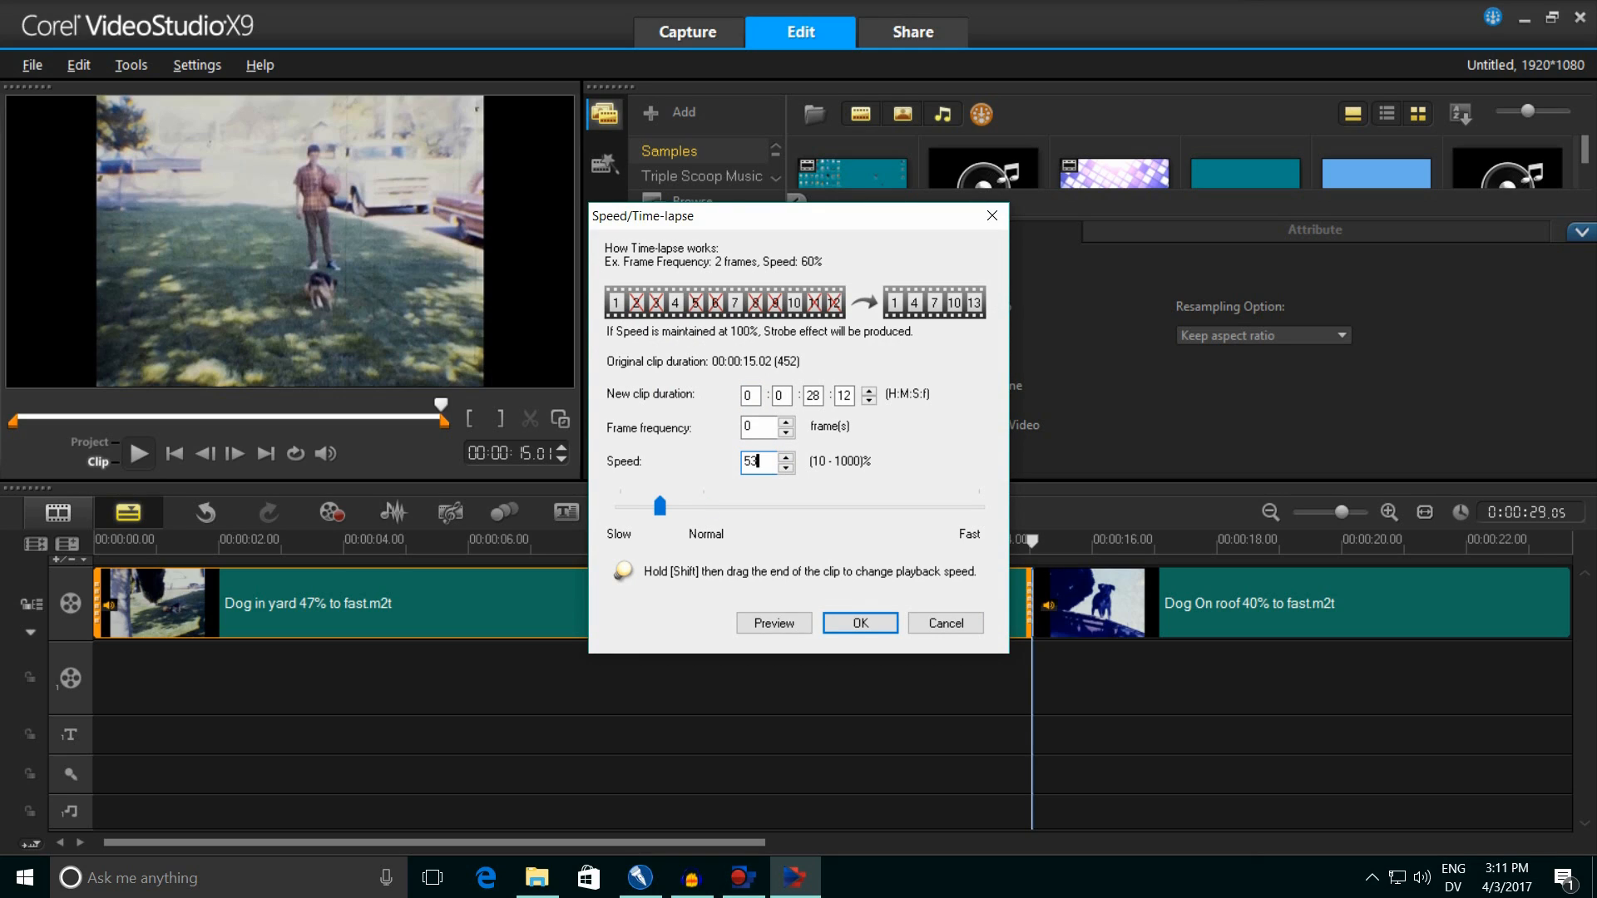
left_click(874, 620)
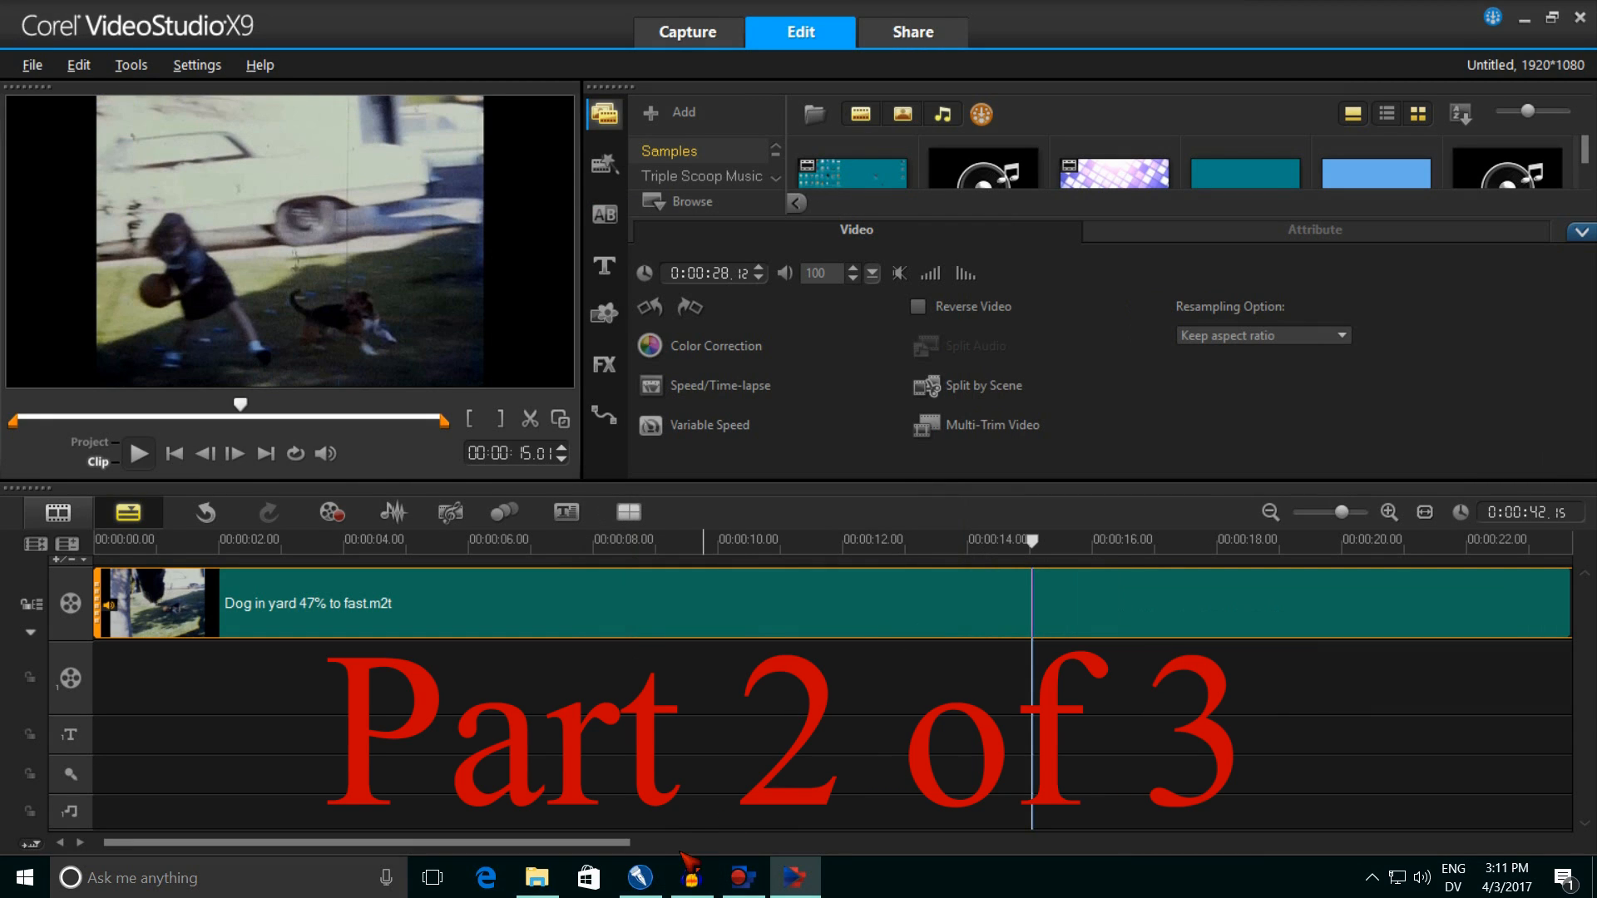
Step: Split the "Dog On roof 40% to fast" clip at about 00:00:05.05 of its own length
left_click_drag(574, 844, 953, 861)
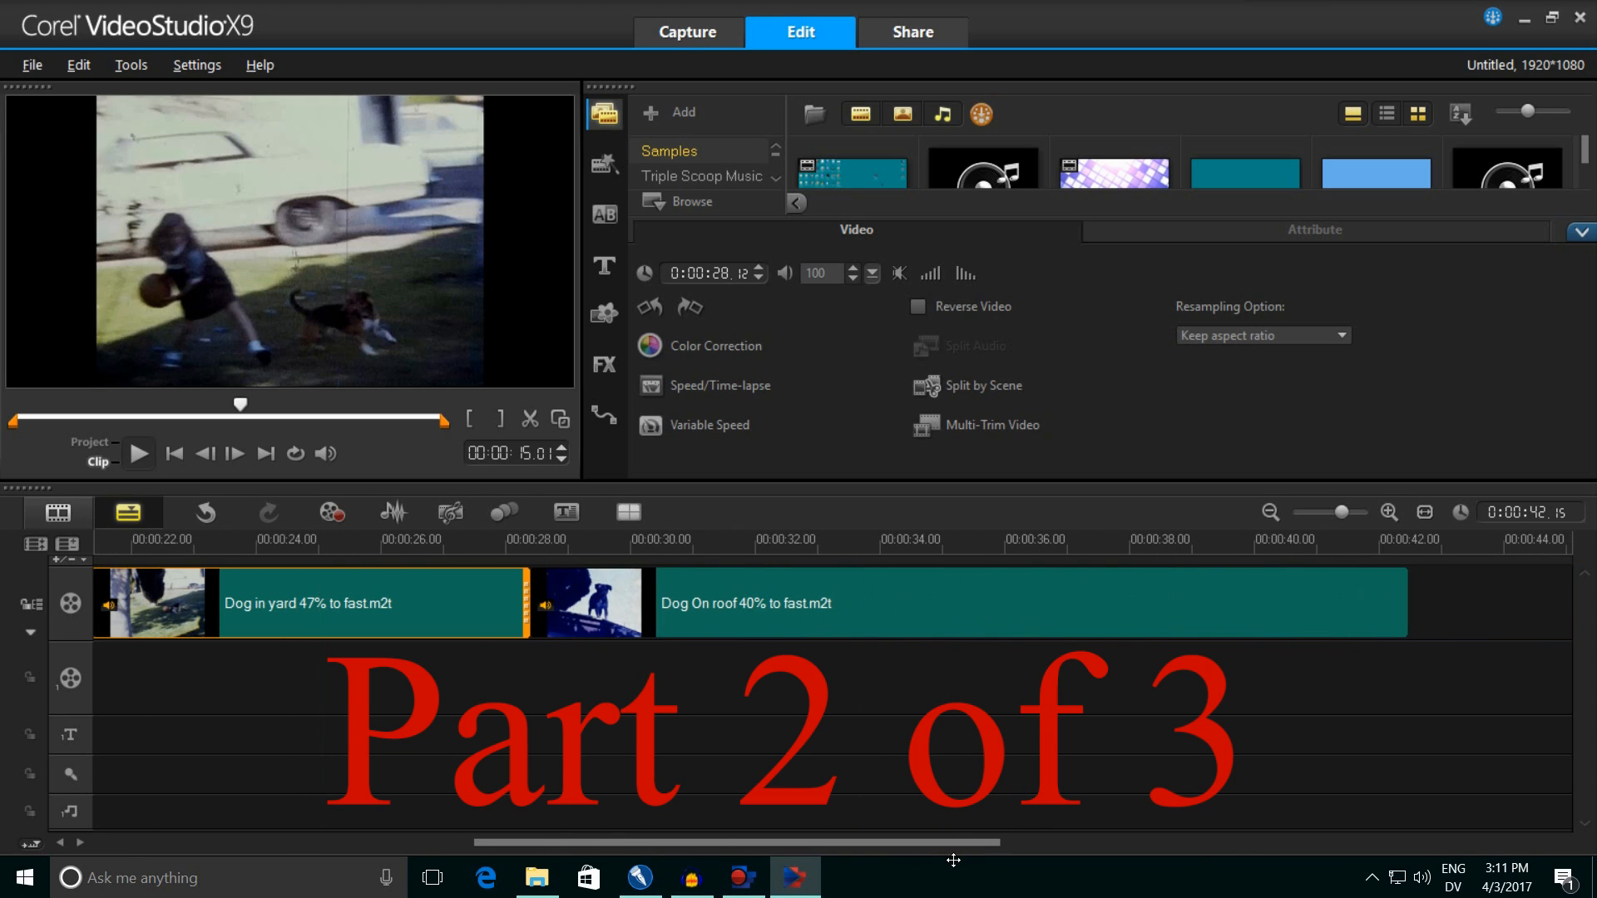
left_click(657, 627)
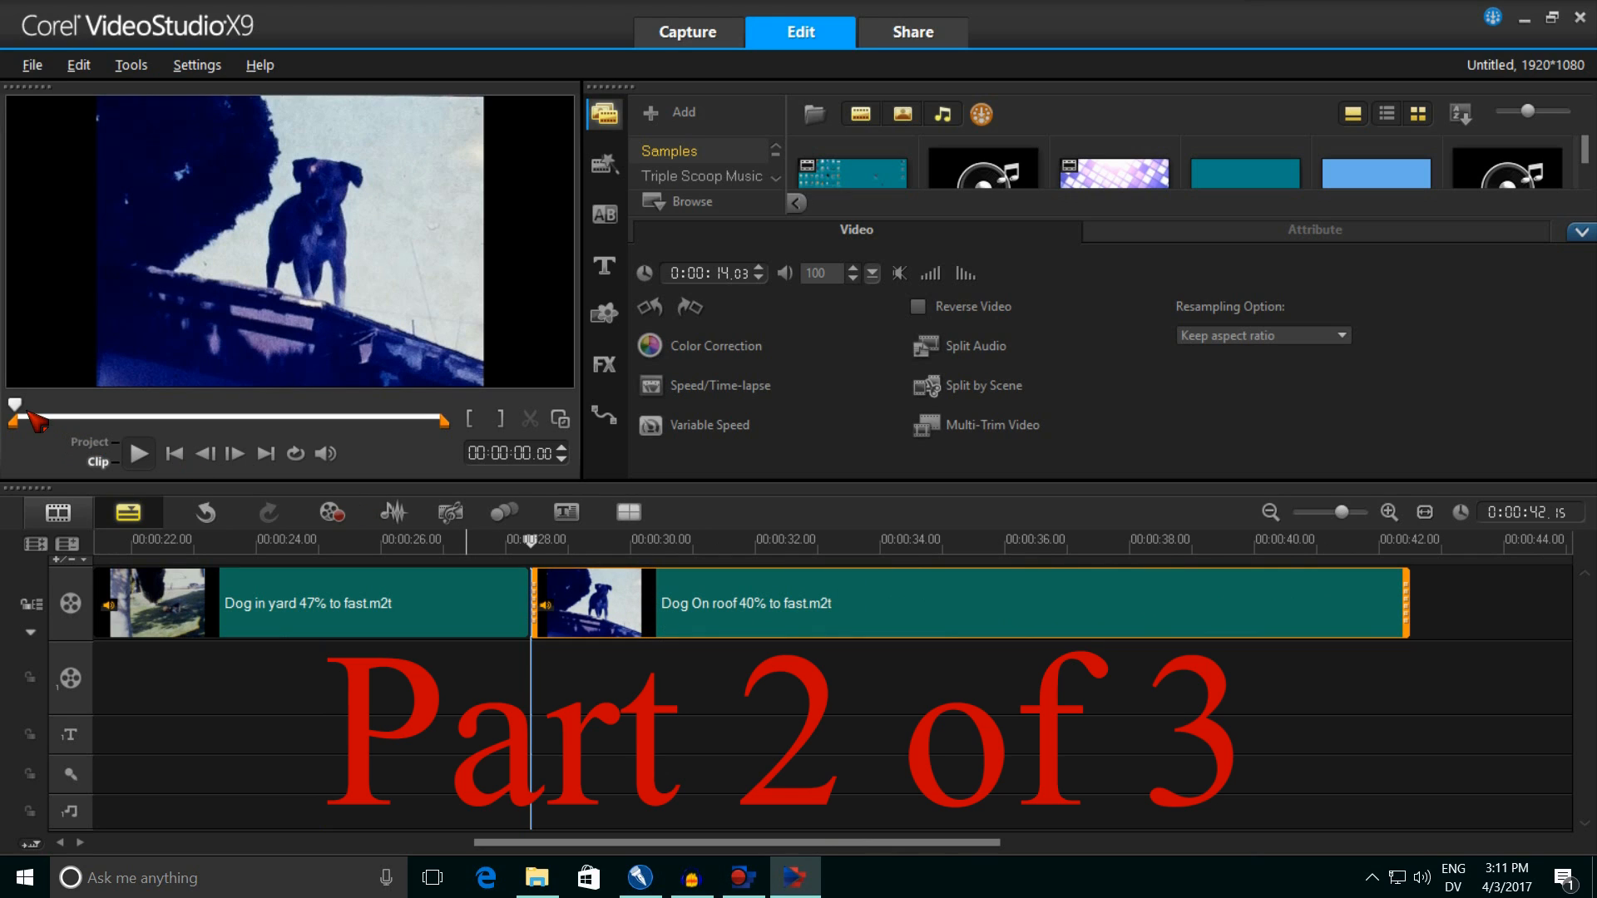
left_click_drag(17, 414, 184, 429)
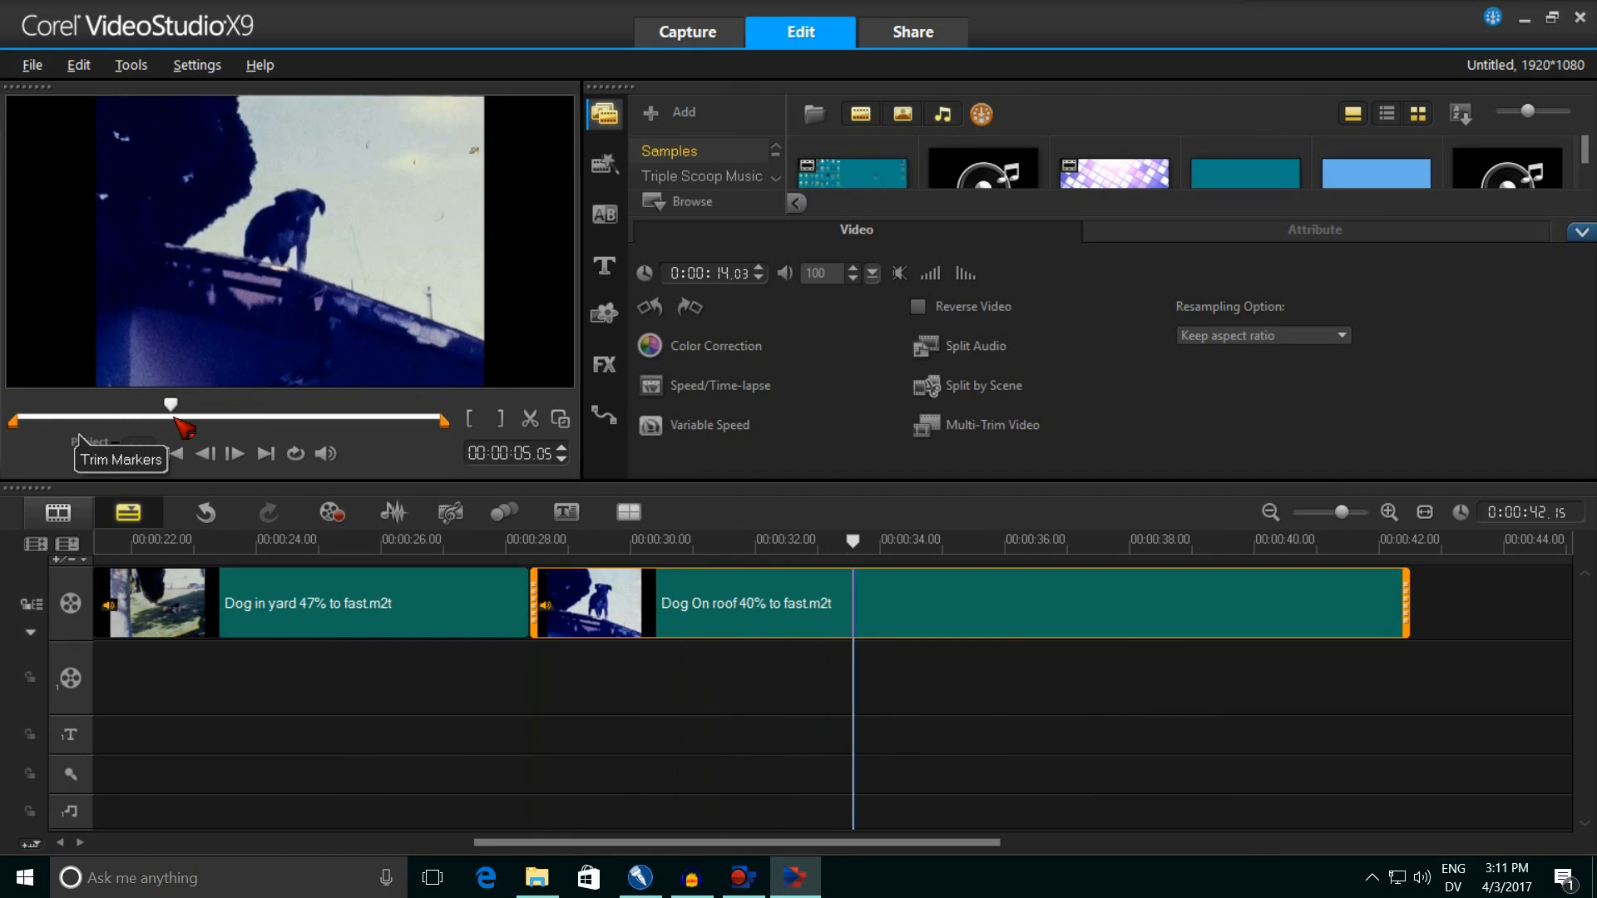
left_click(539, 421)
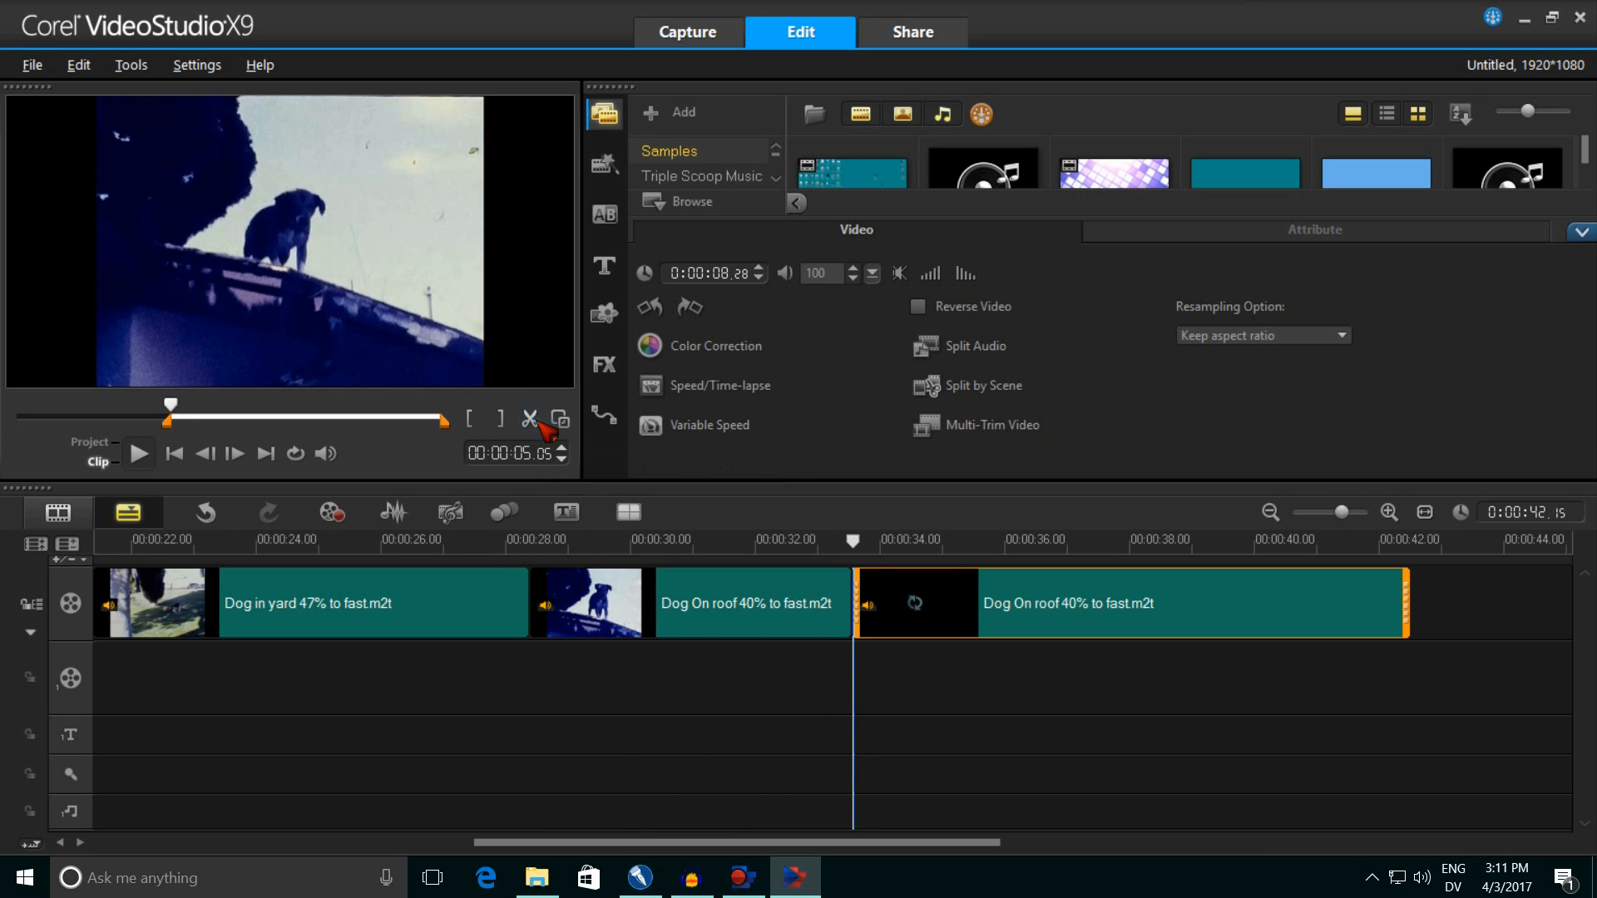
Step: Set the speed of the first part of the split "Dog On roof" clip to 60% with Speed/Time-lapse
left_click(681, 632)
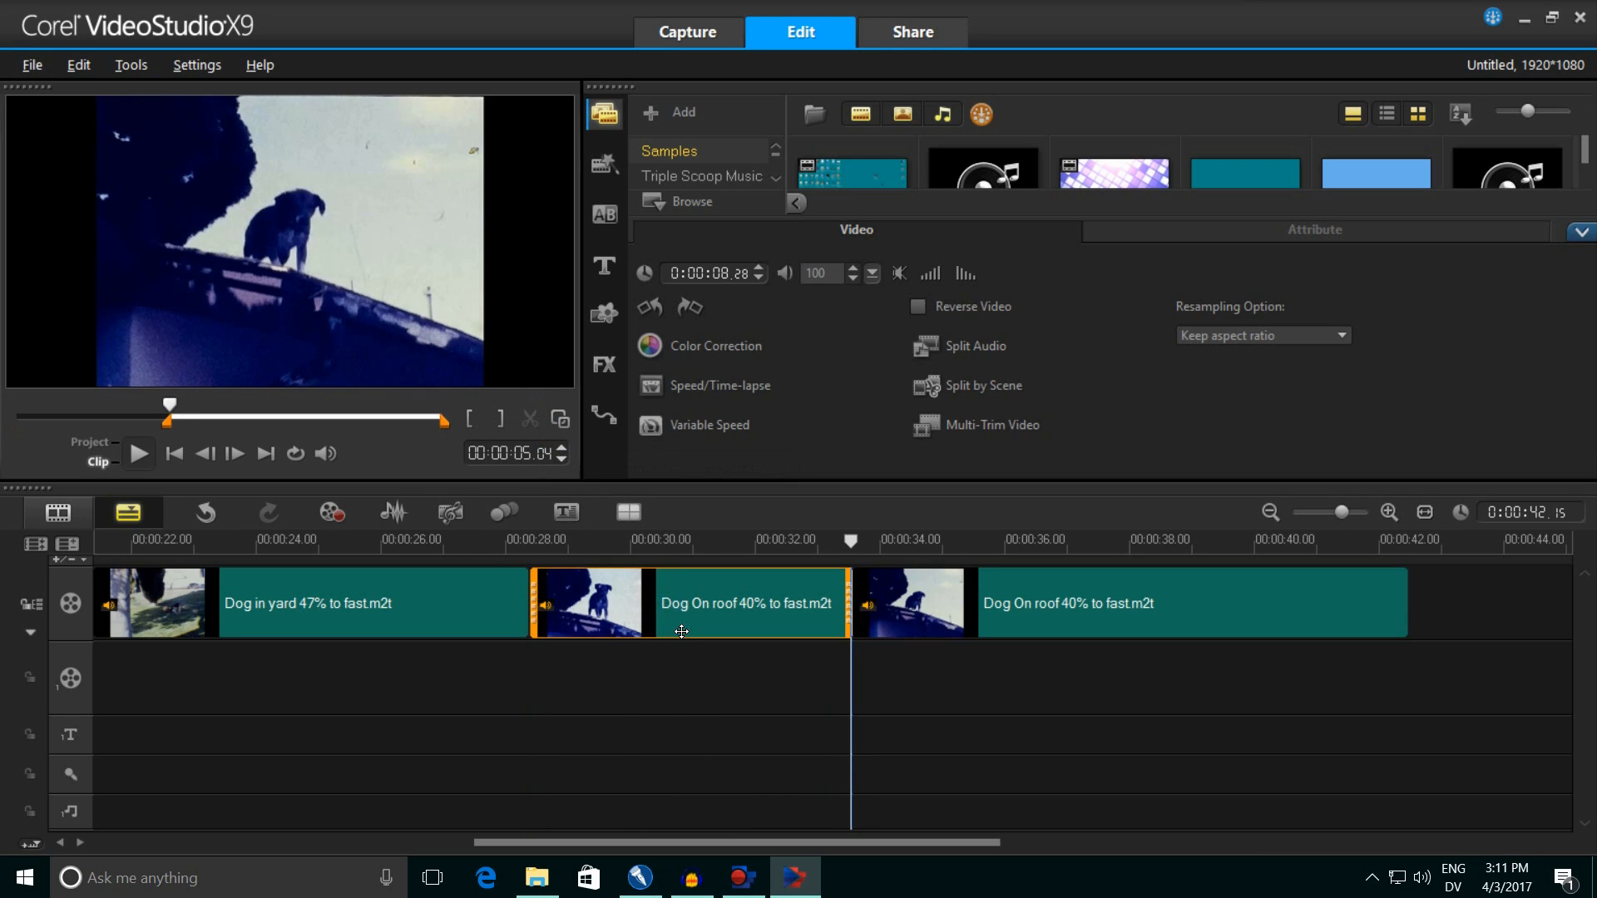
left_click(698, 386)
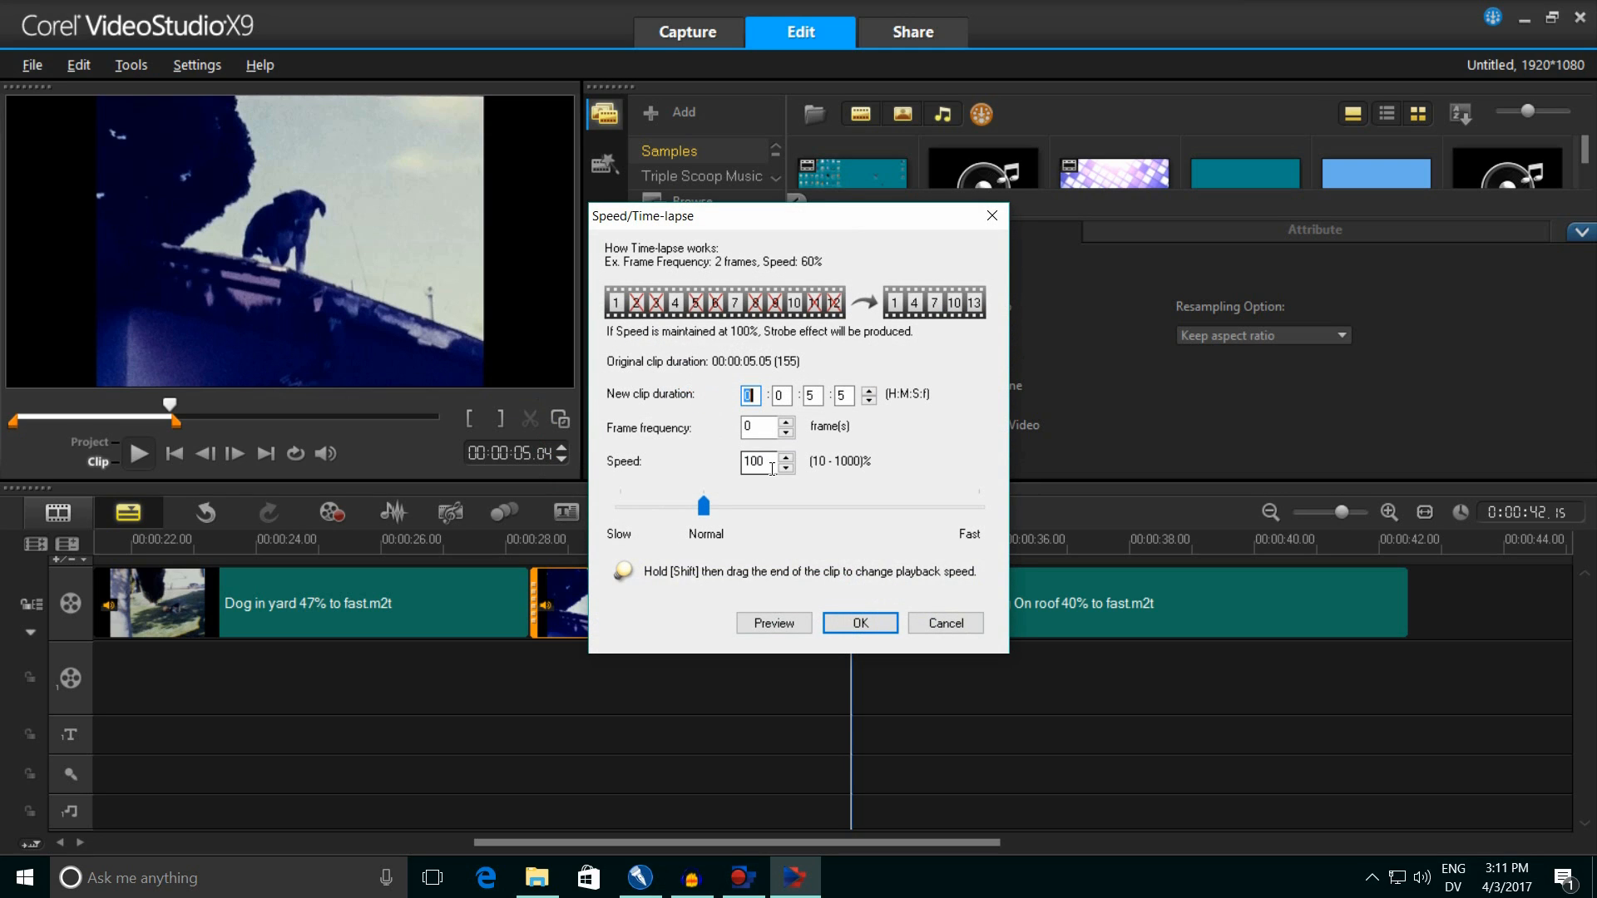
left_click_drag(782, 470, 762, 471)
type("60")
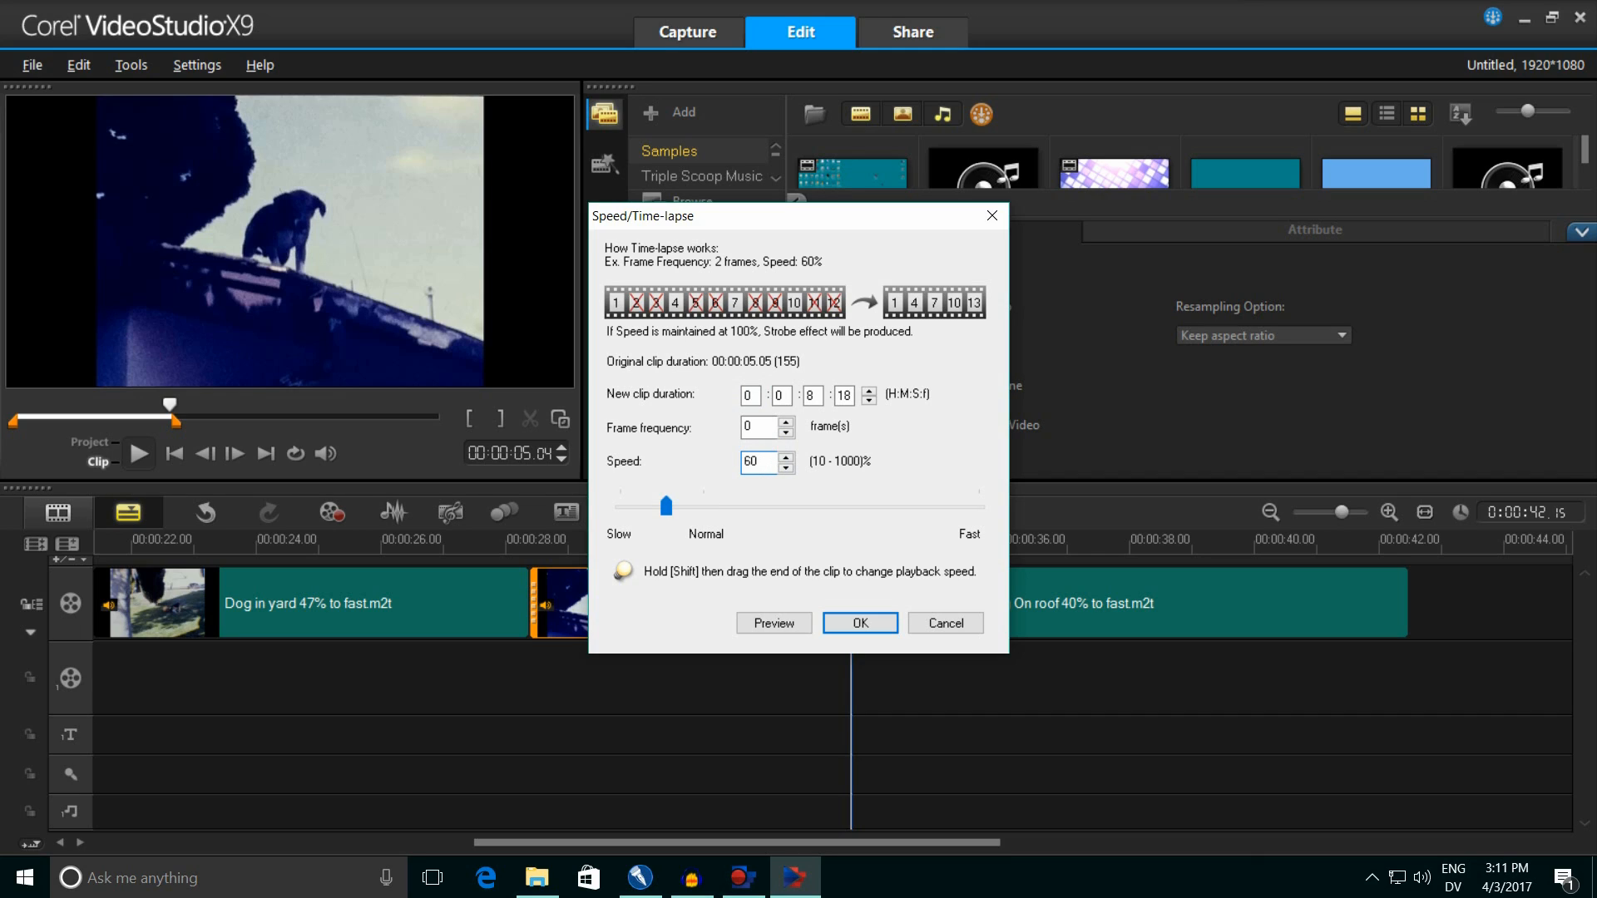
left_click(861, 625)
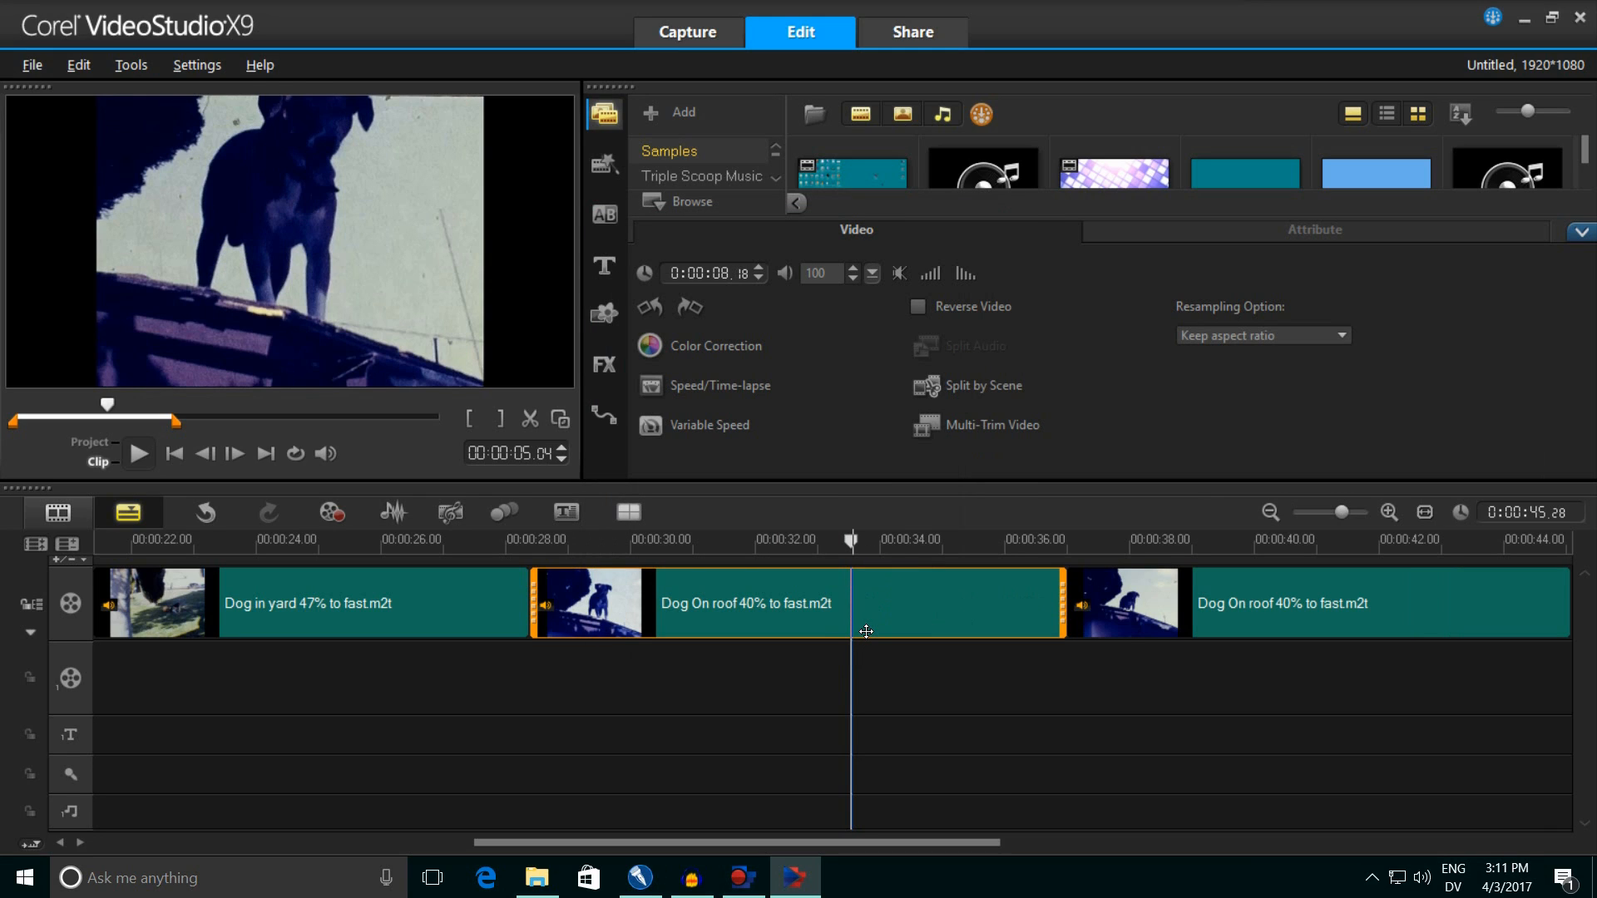
Step: Set the speed of the second part of the split "Dog On roof" clip to 300% with Speed/Time-lapse
left_click(1239, 616)
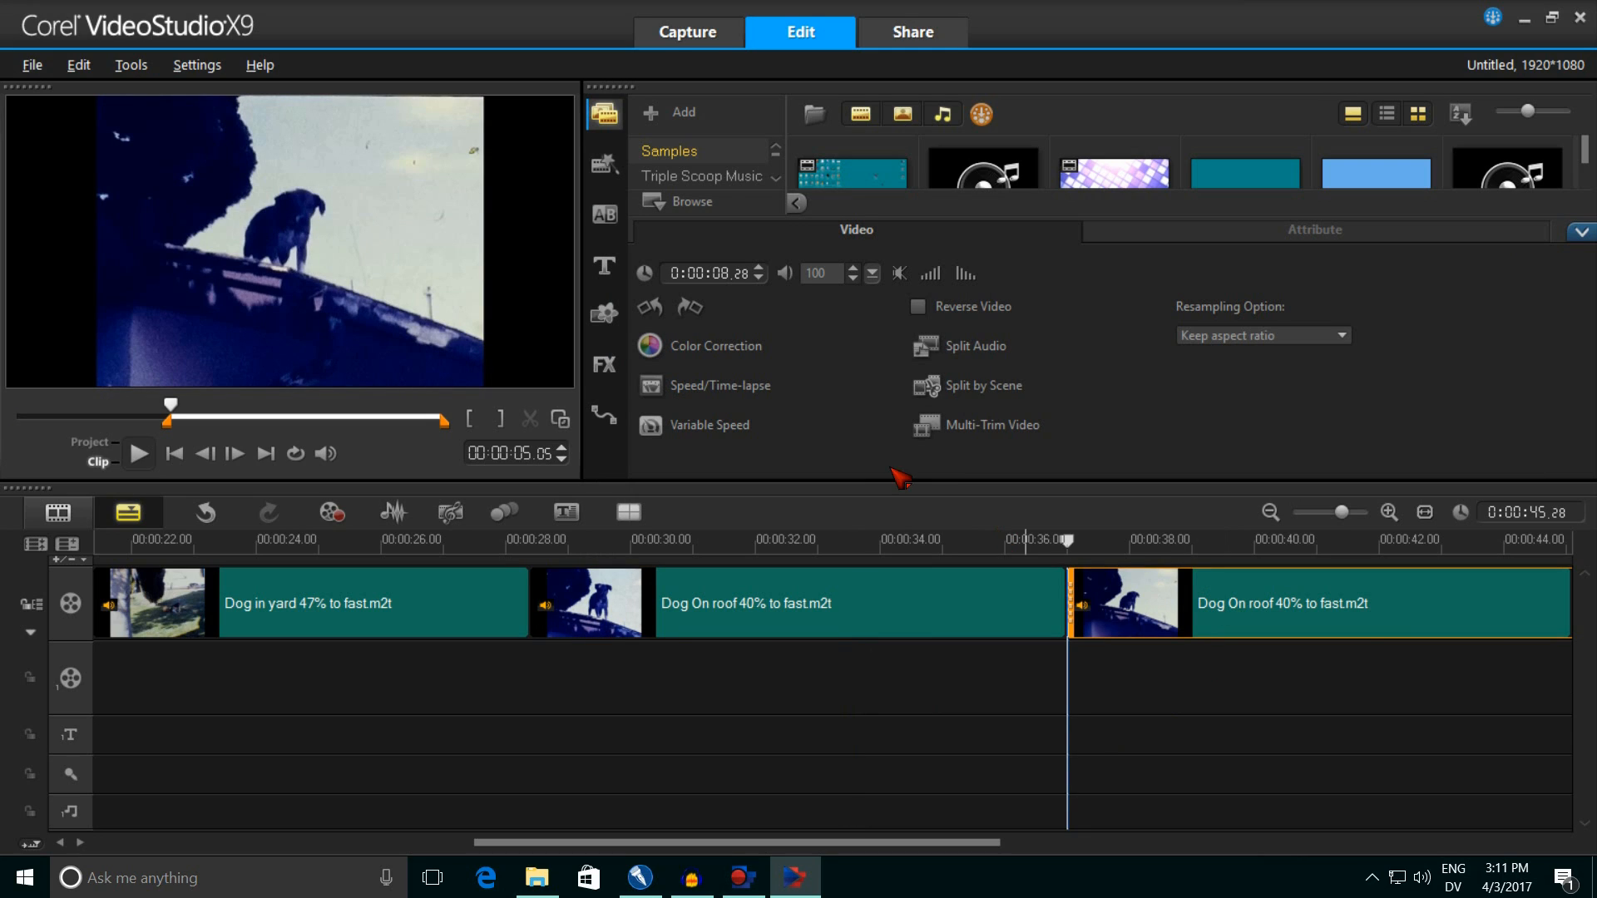
left_click(699, 387)
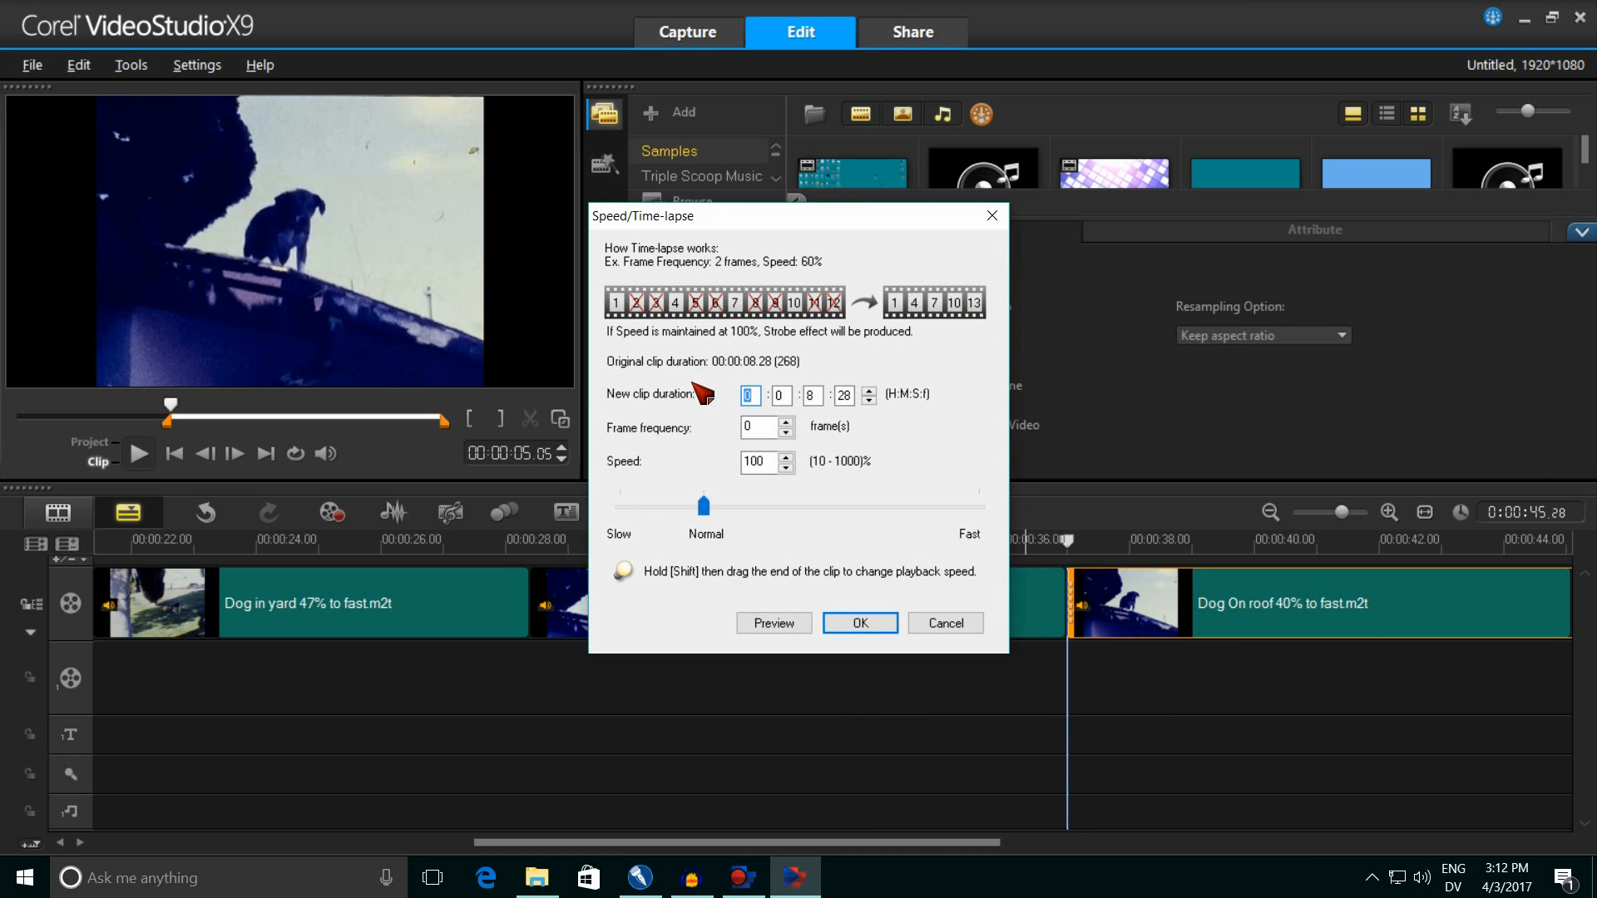
left_click_drag(777, 472, 758, 474)
type("300")
left_click(857, 623)
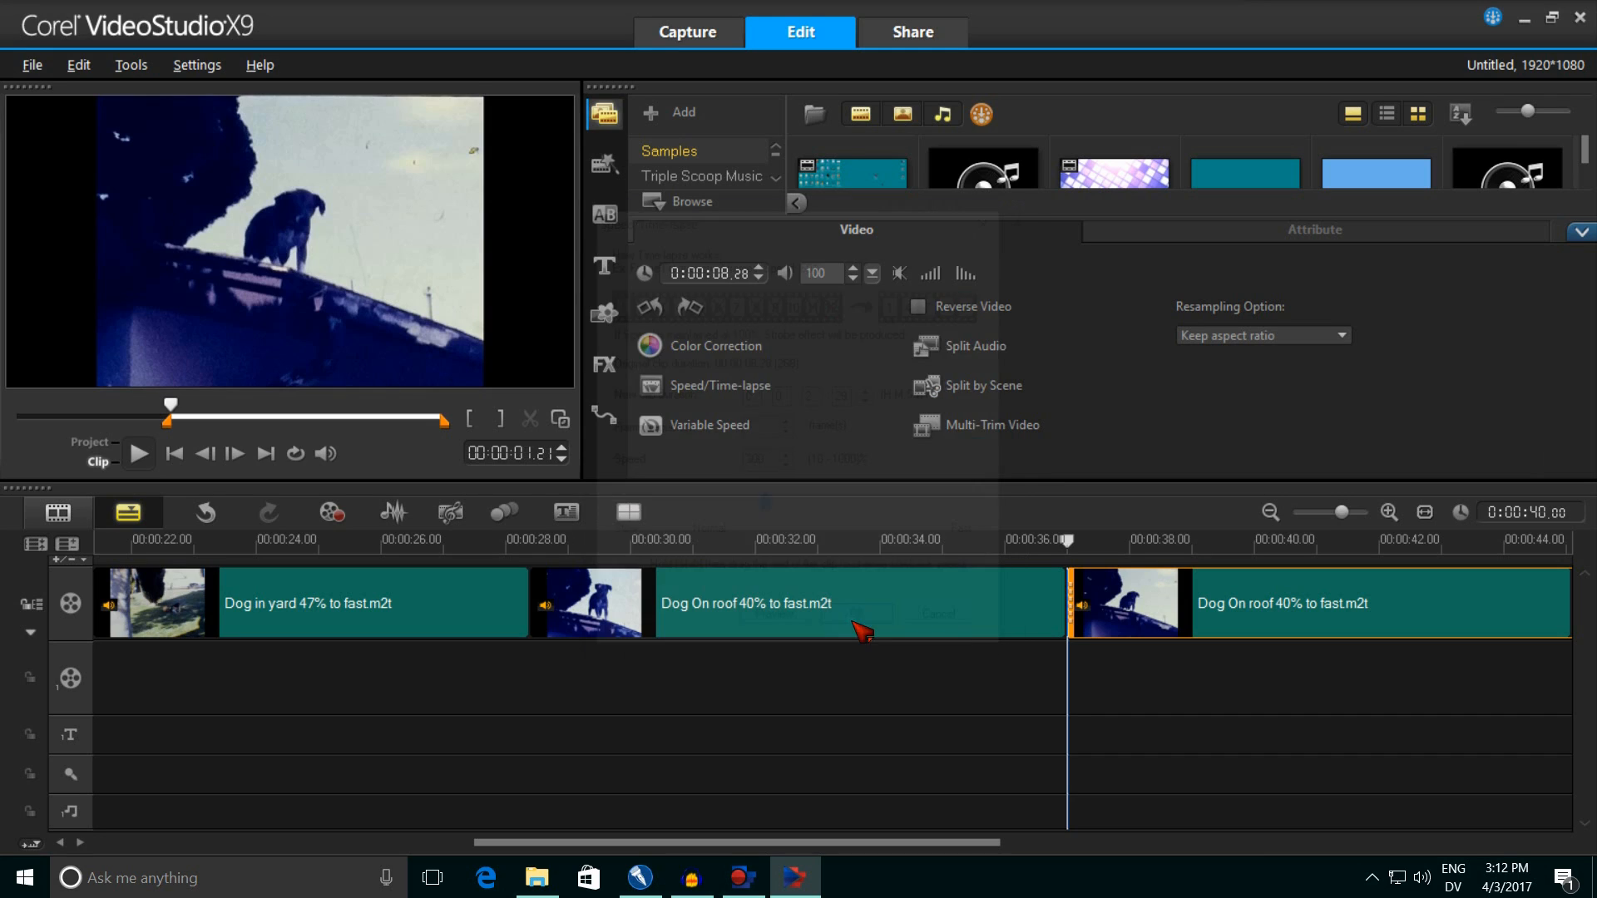
Step: Preview the whole project to check the changed clip speeds, starting within the slowed "Dog On roof" part
left_click(1056, 542)
left_click_drag(1067, 555, 769, 542)
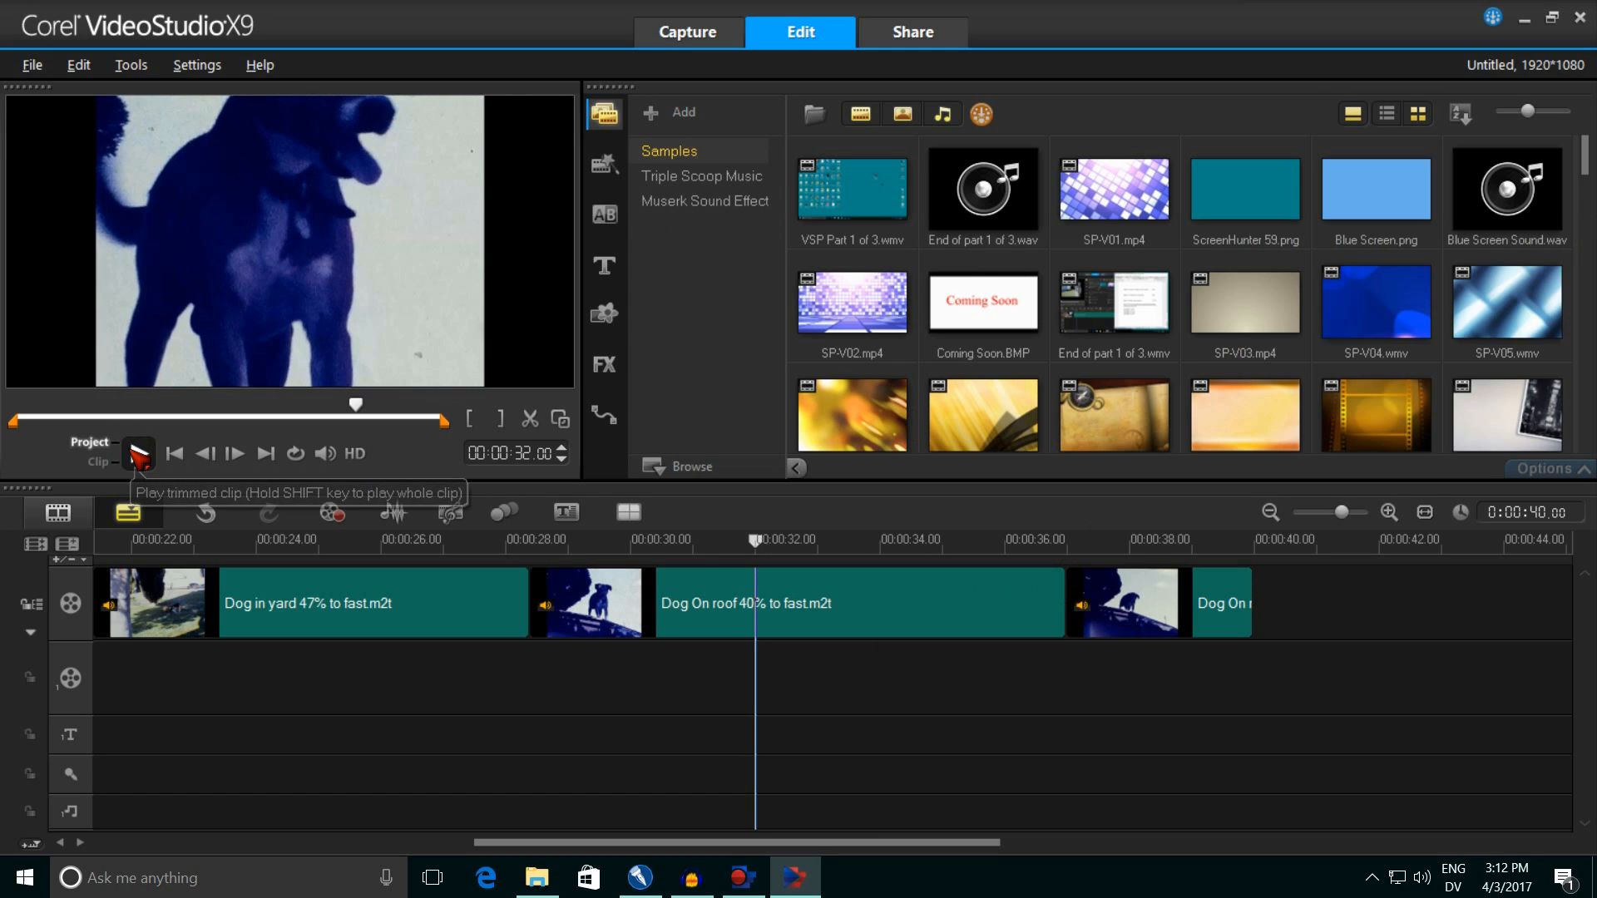
left_click(138, 454)
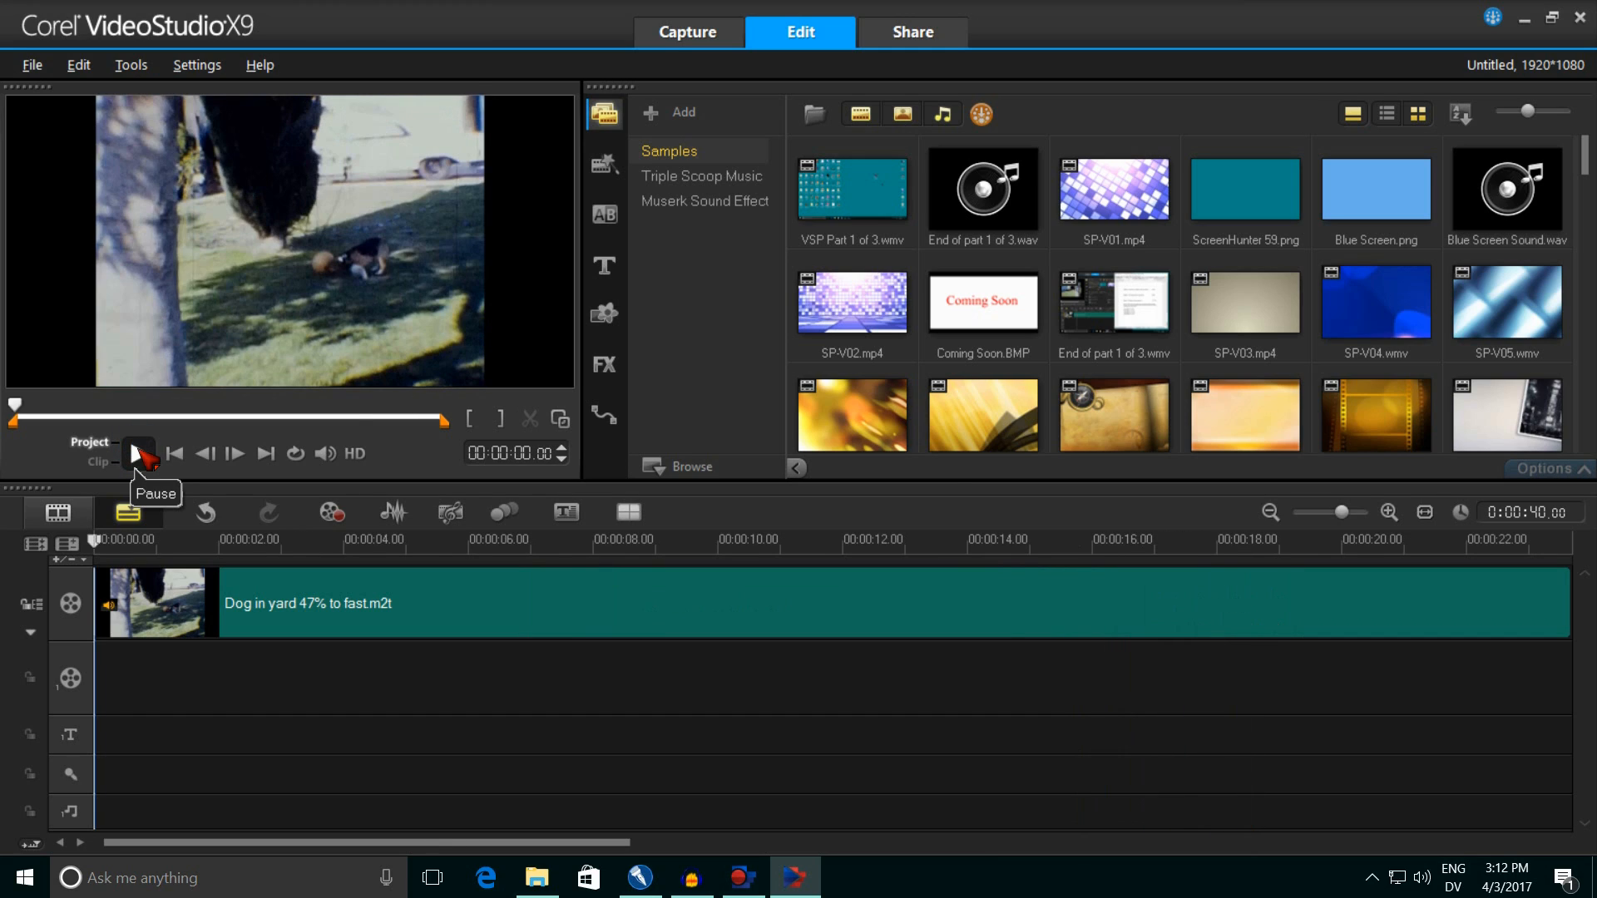
left_click(138, 453)
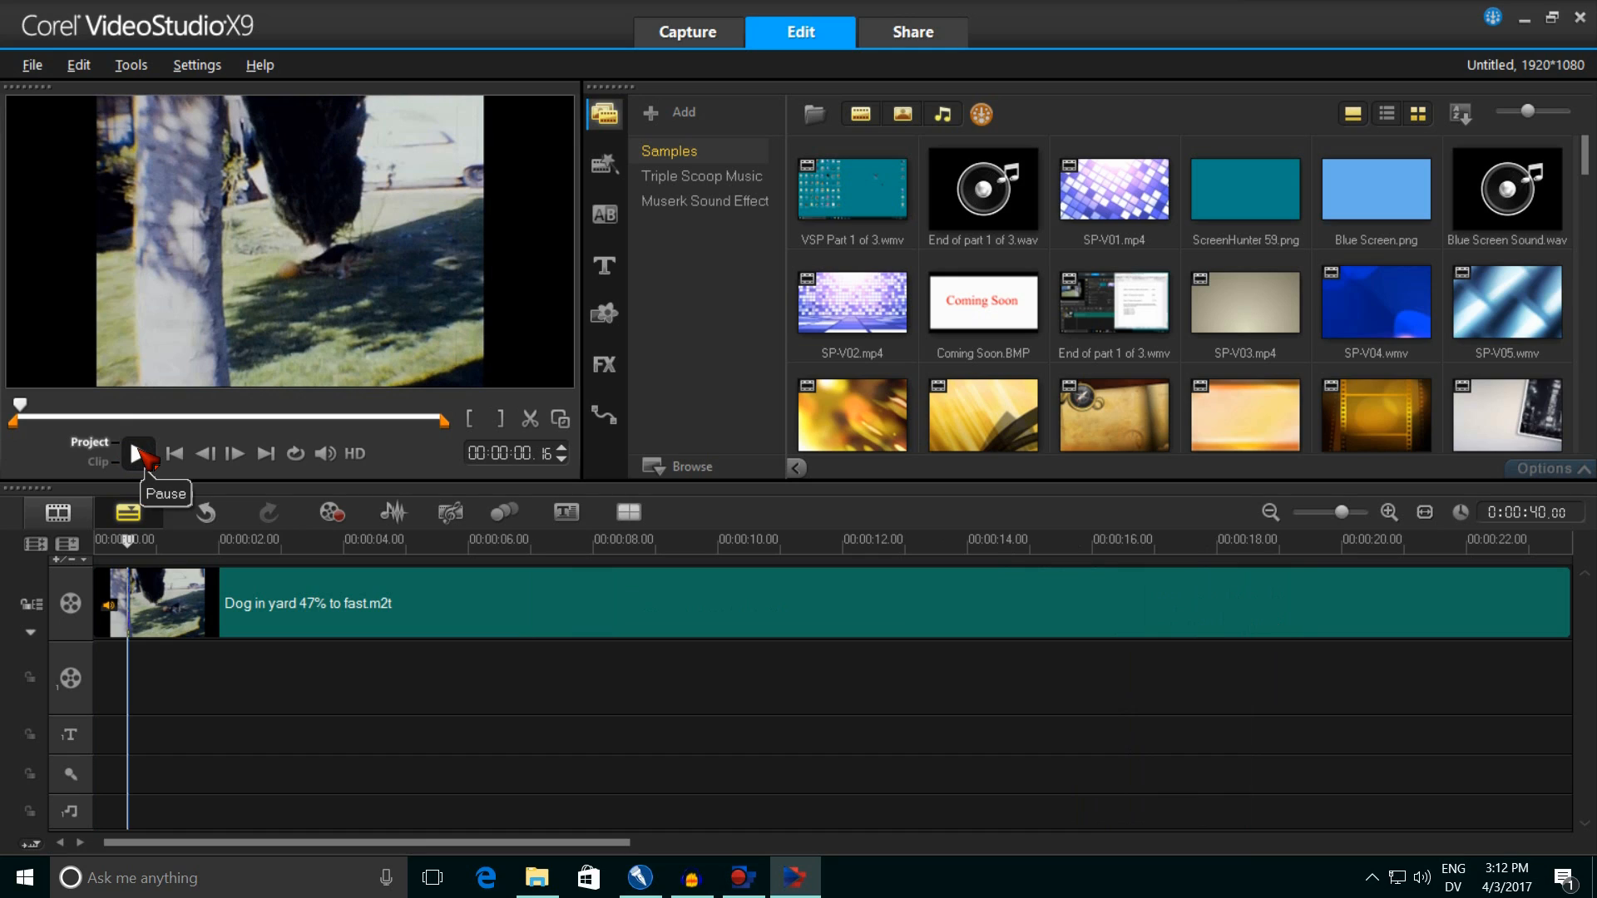
Step: Save the project to the Desktop under the file name "Dog n yard project"
left_click(31, 65)
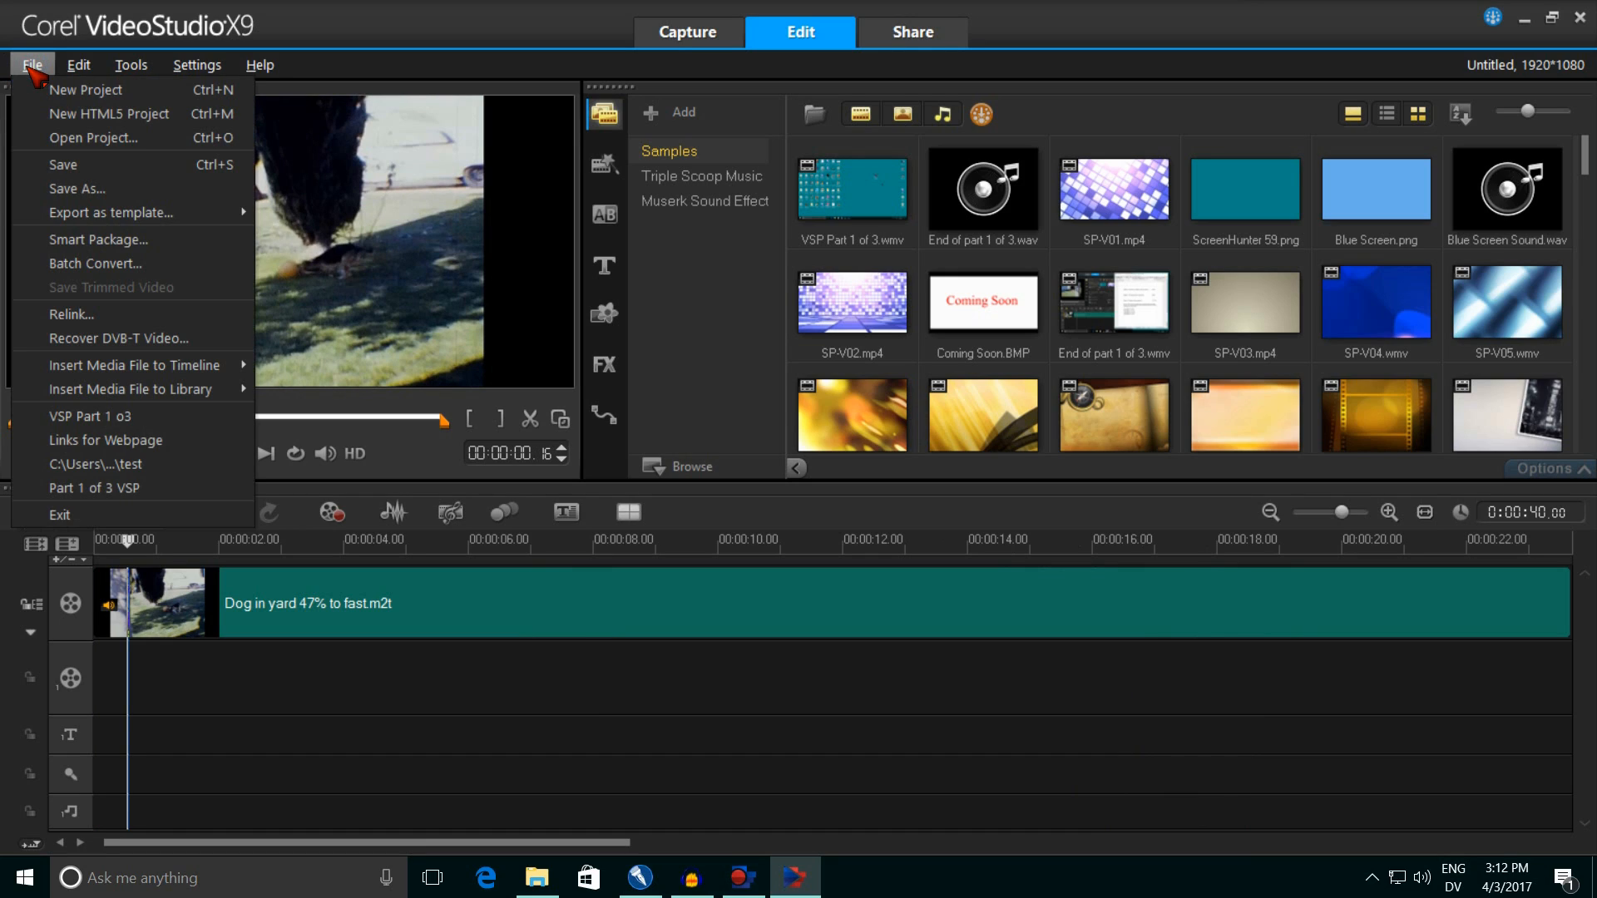
left_click(79, 193)
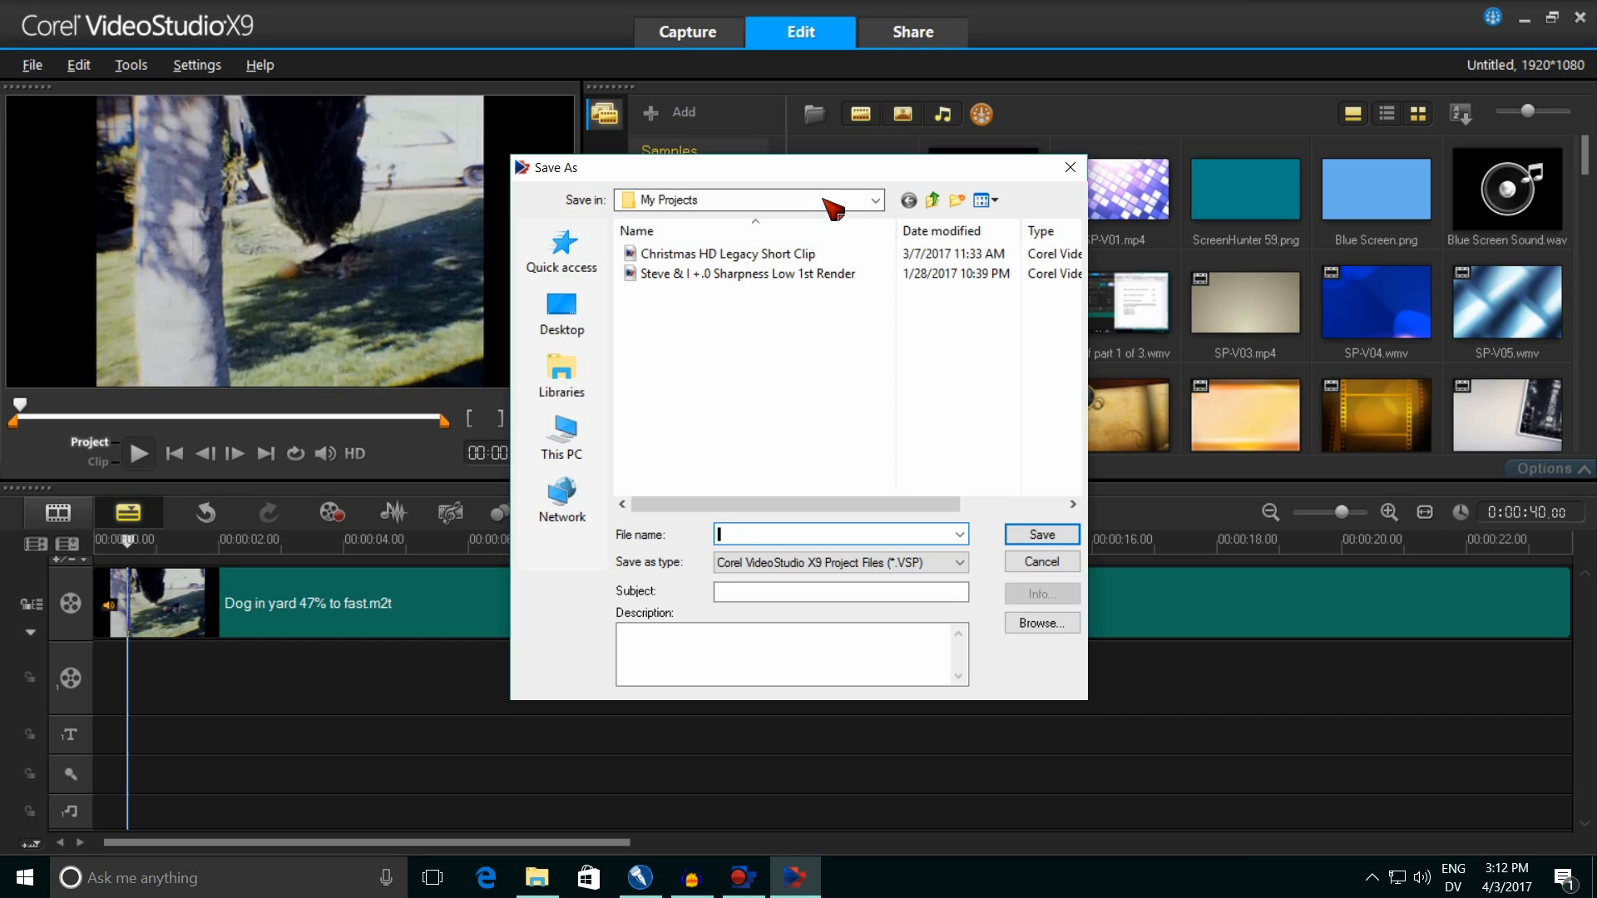
left_click(878, 201)
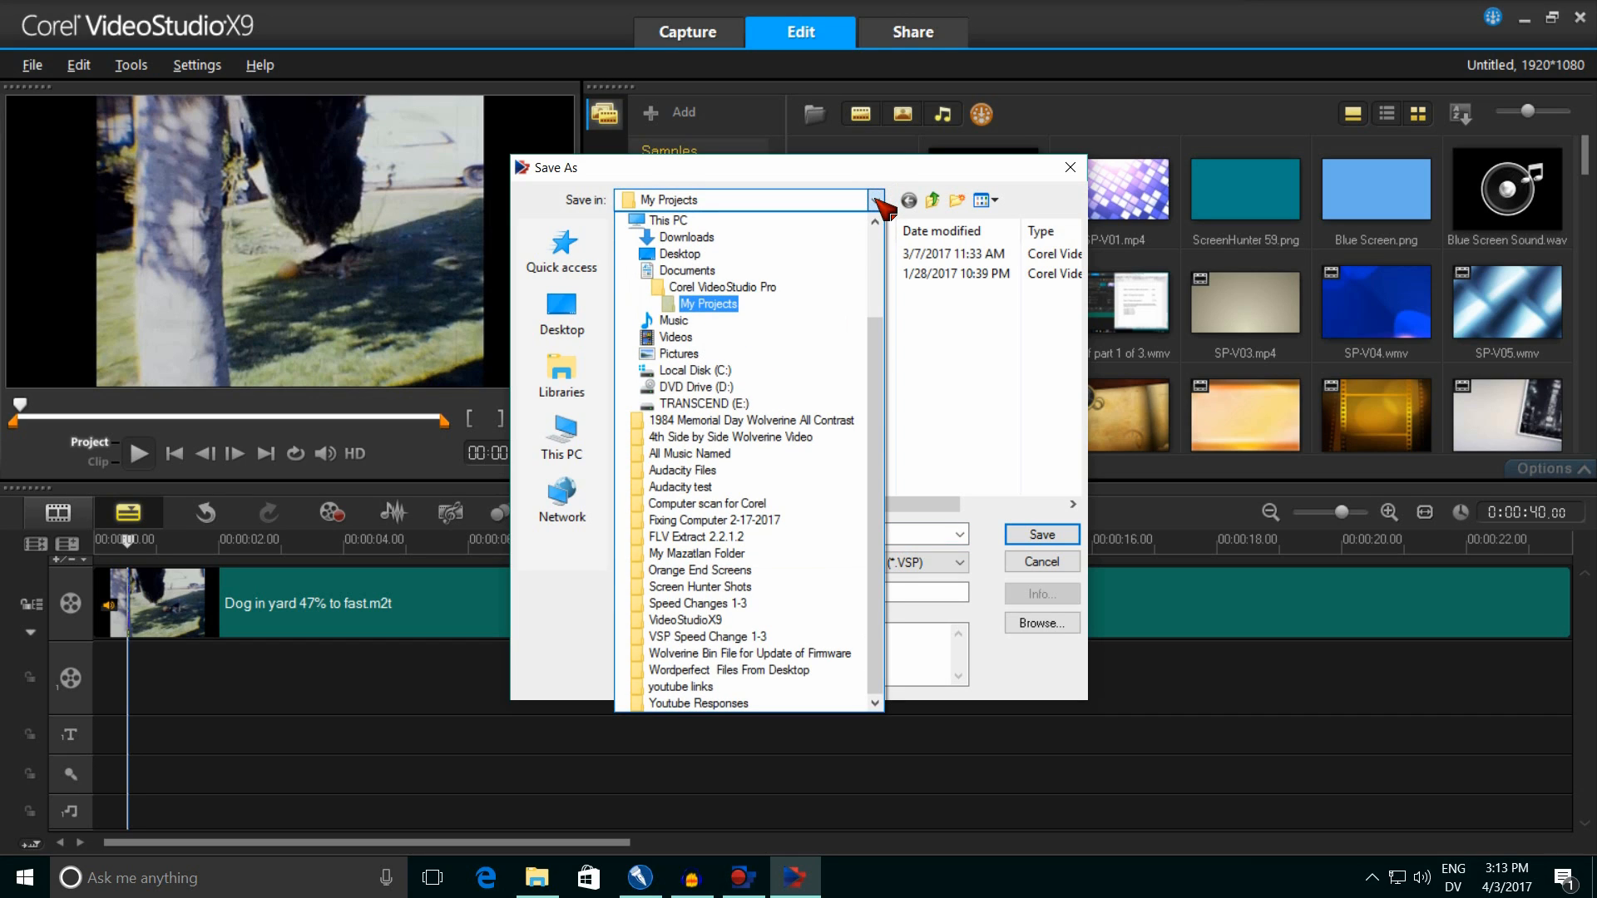
left_click(707, 255)
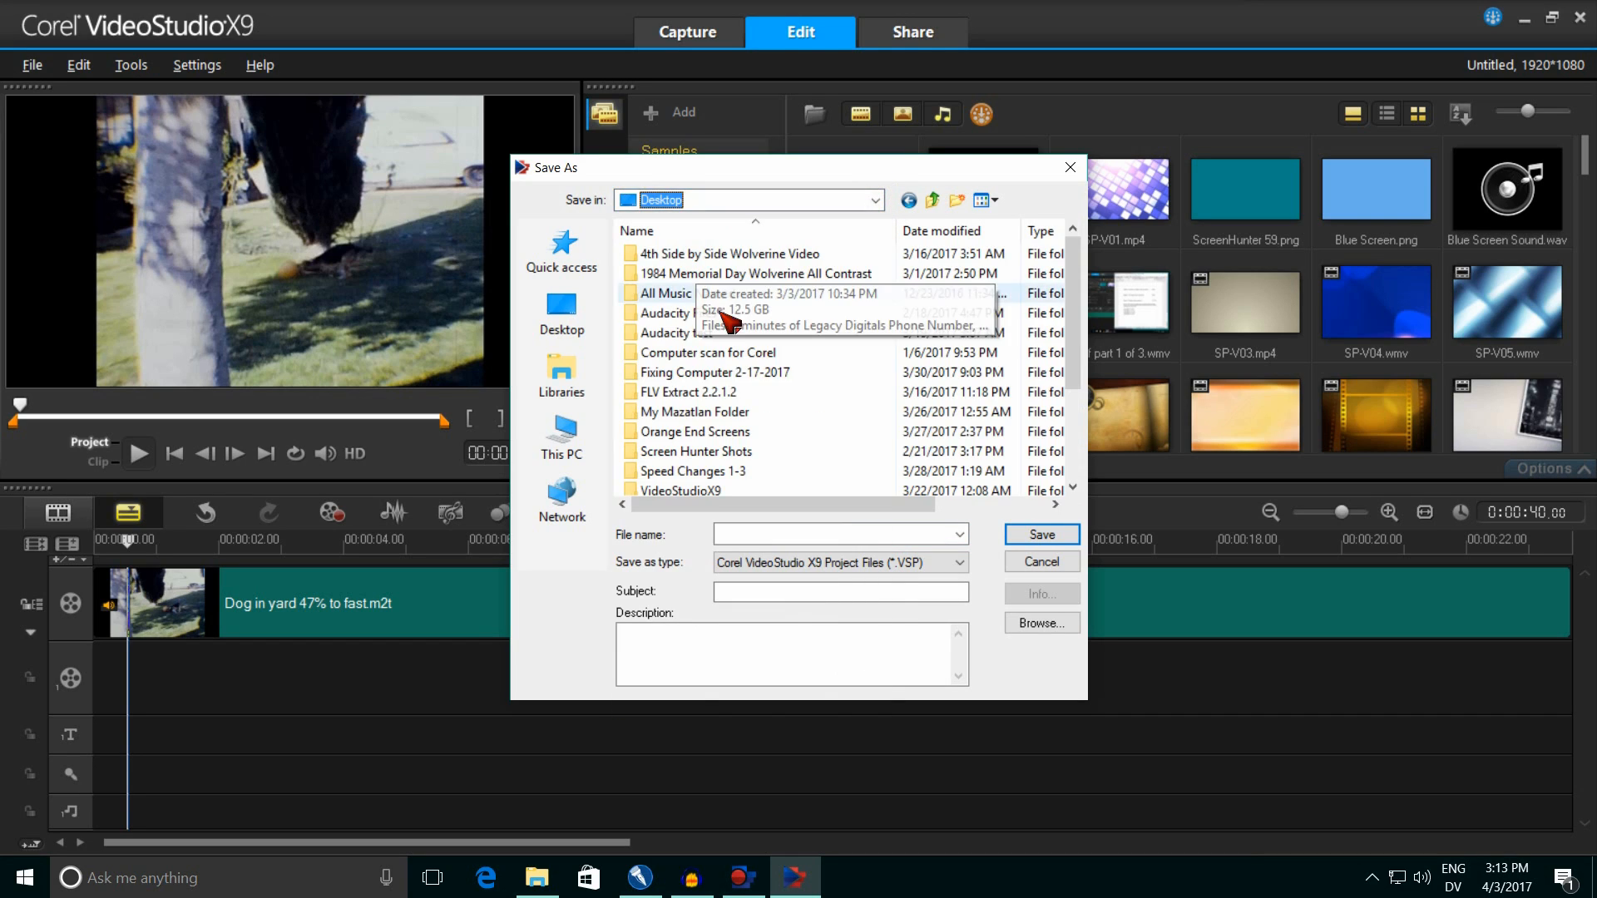
left_click(778, 534)
type("Dog n yard project")
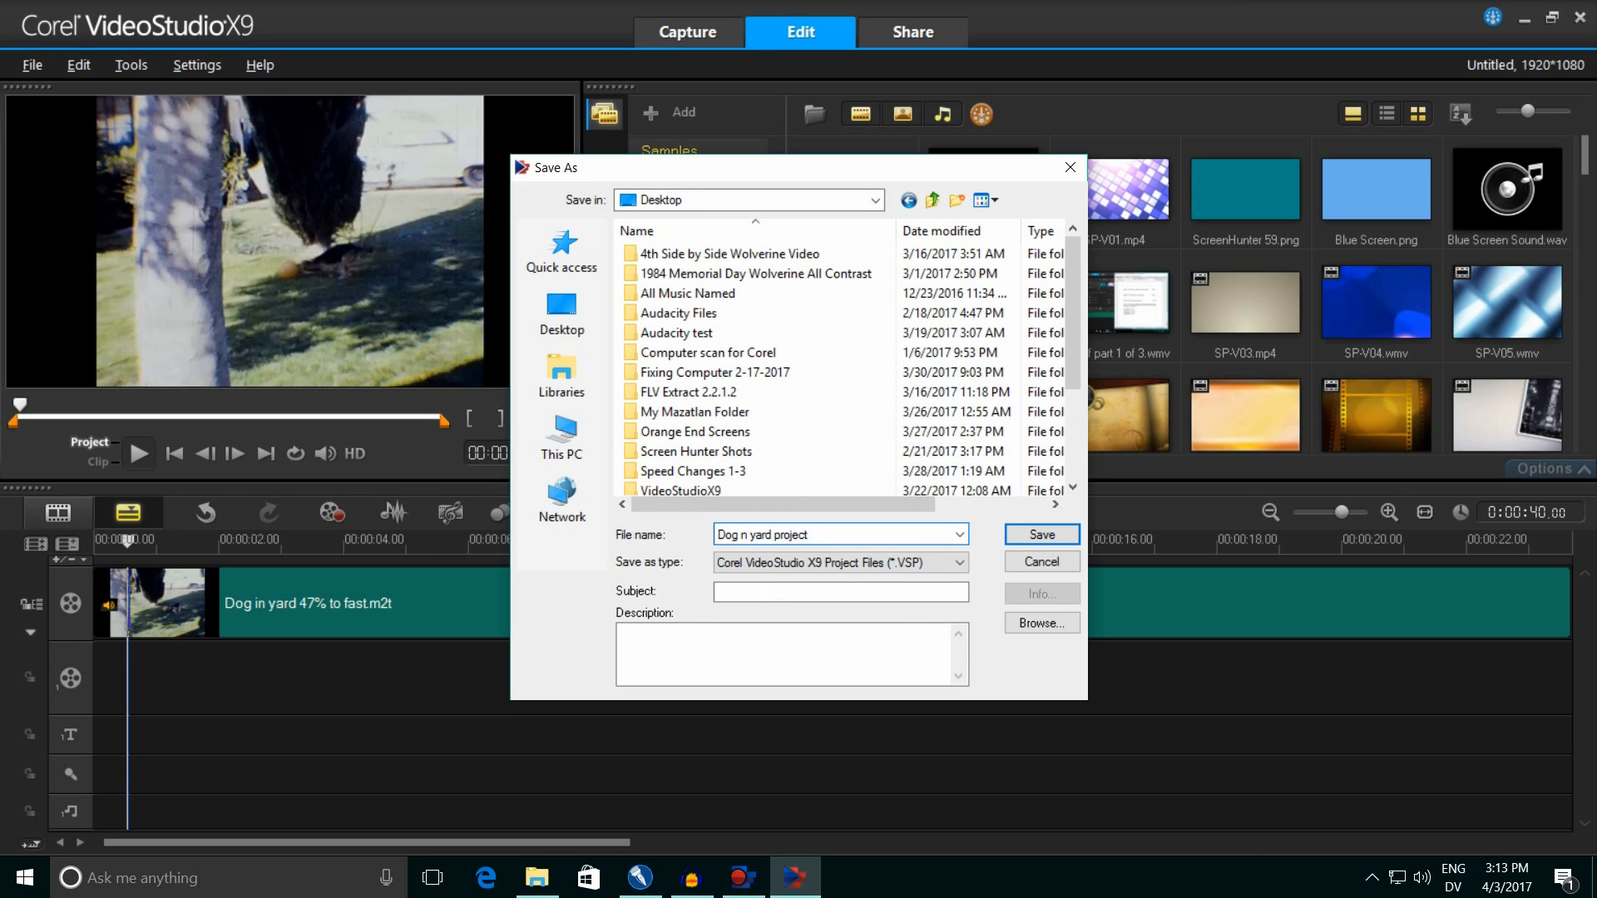
key("Return")
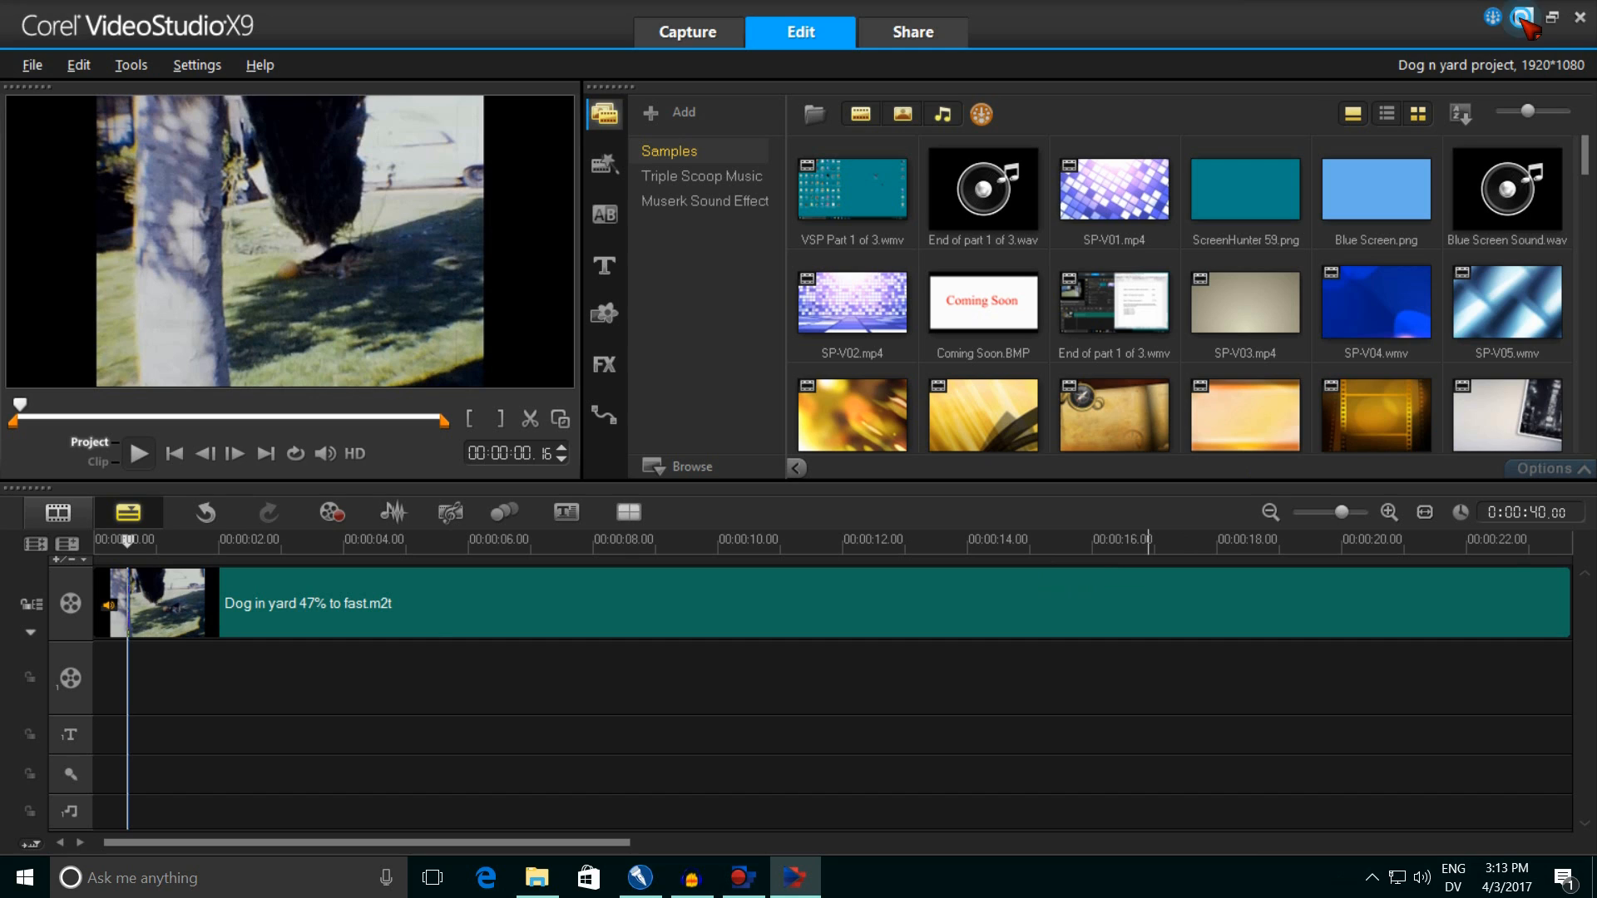
Step: Minimize the editor and move the "Dog n yard project" file to the empty desktop area below the Corel VideoStudio shortcut
left_click(1522, 16)
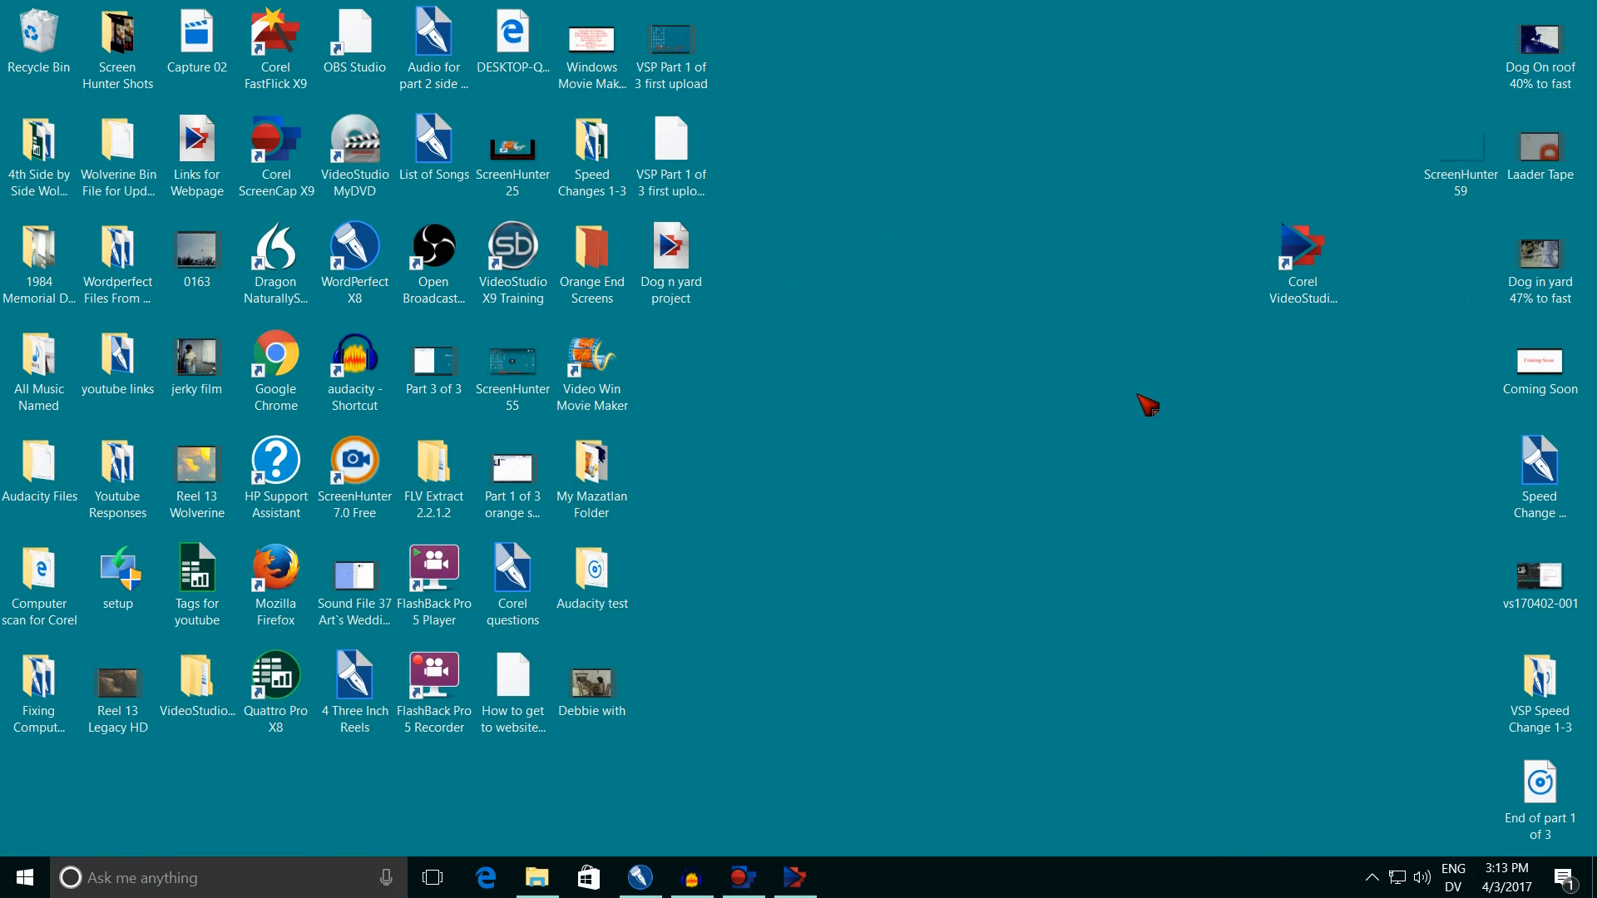
left_click_drag(699, 254, 1274, 418)
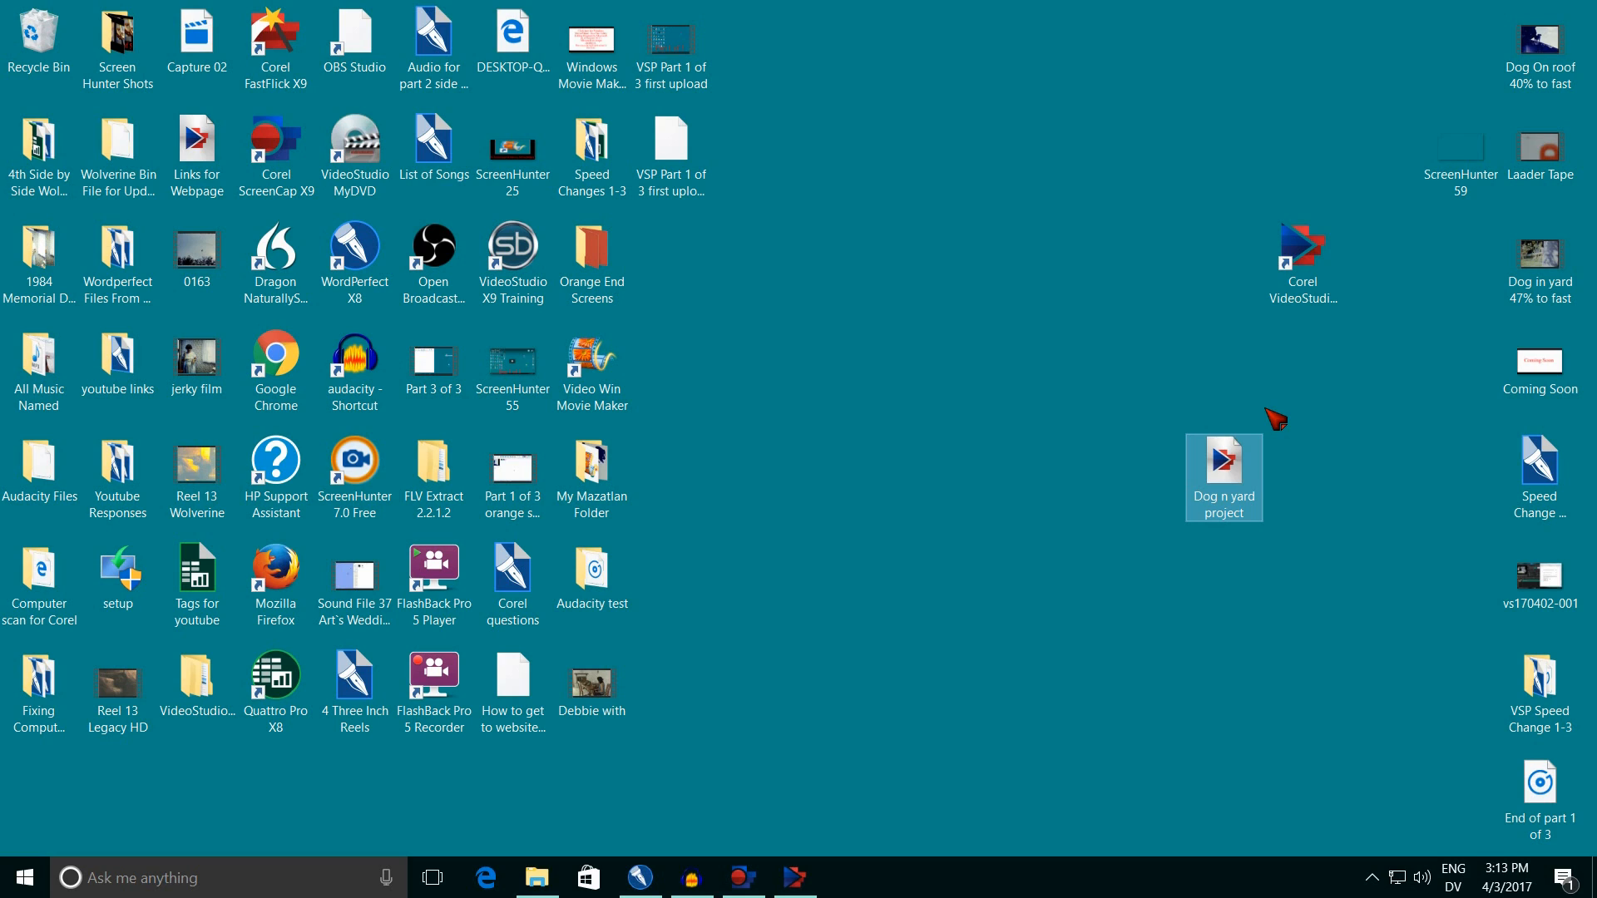
Step: Return to VideoStudio and export the project as a computer video named "Dog n yard" to the Desktop, using Same as Project Settings
left_click(801, 880)
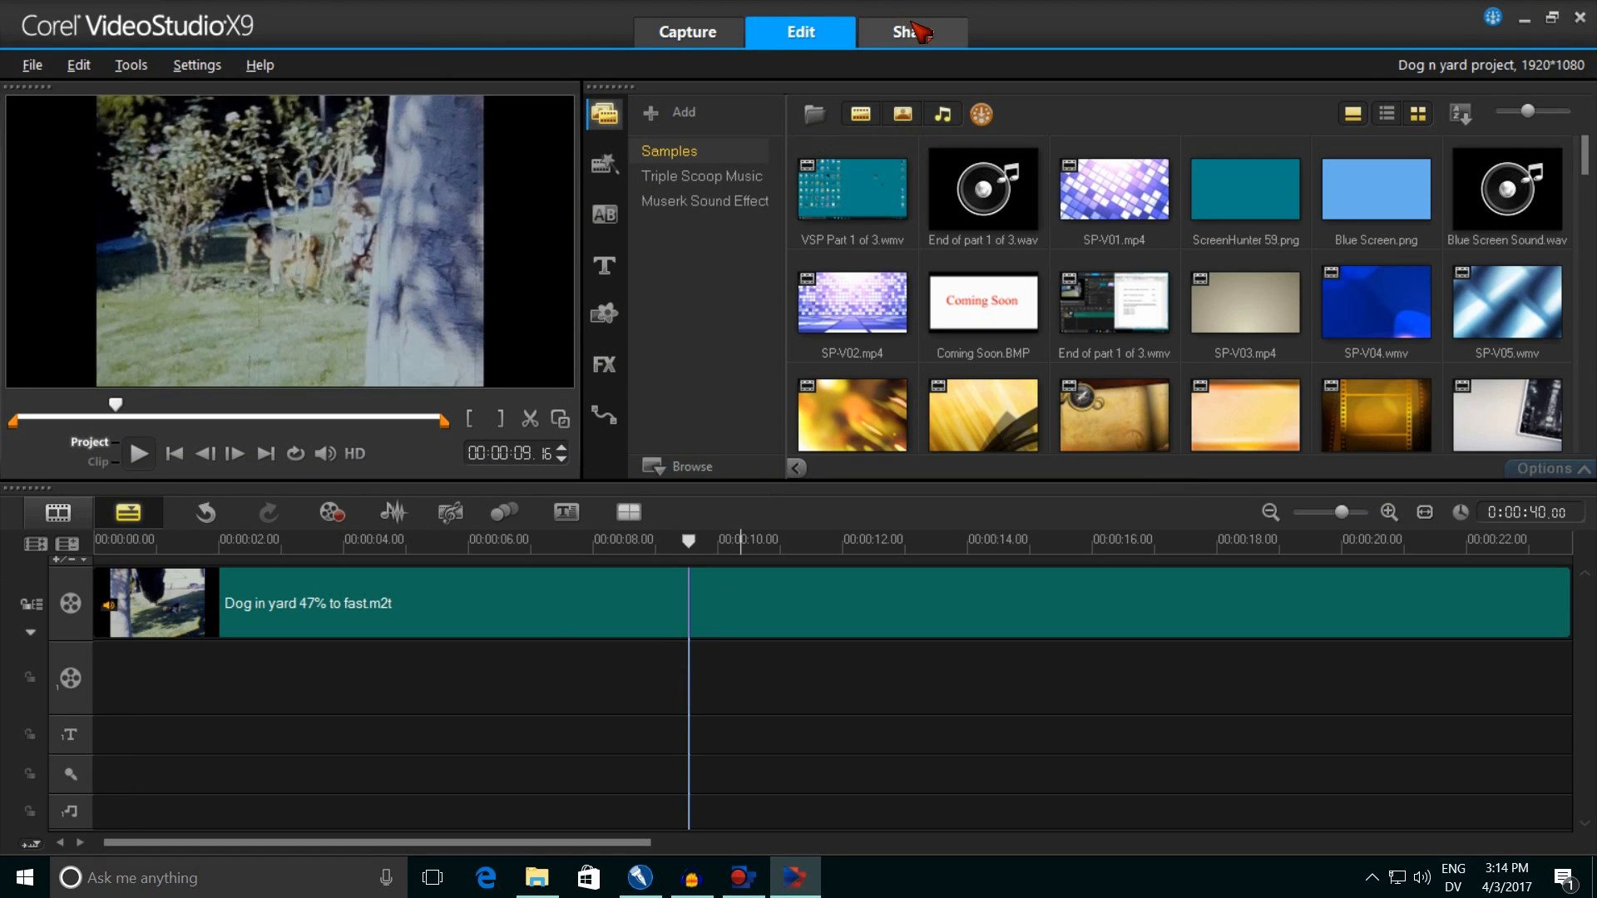
left_click(916, 33)
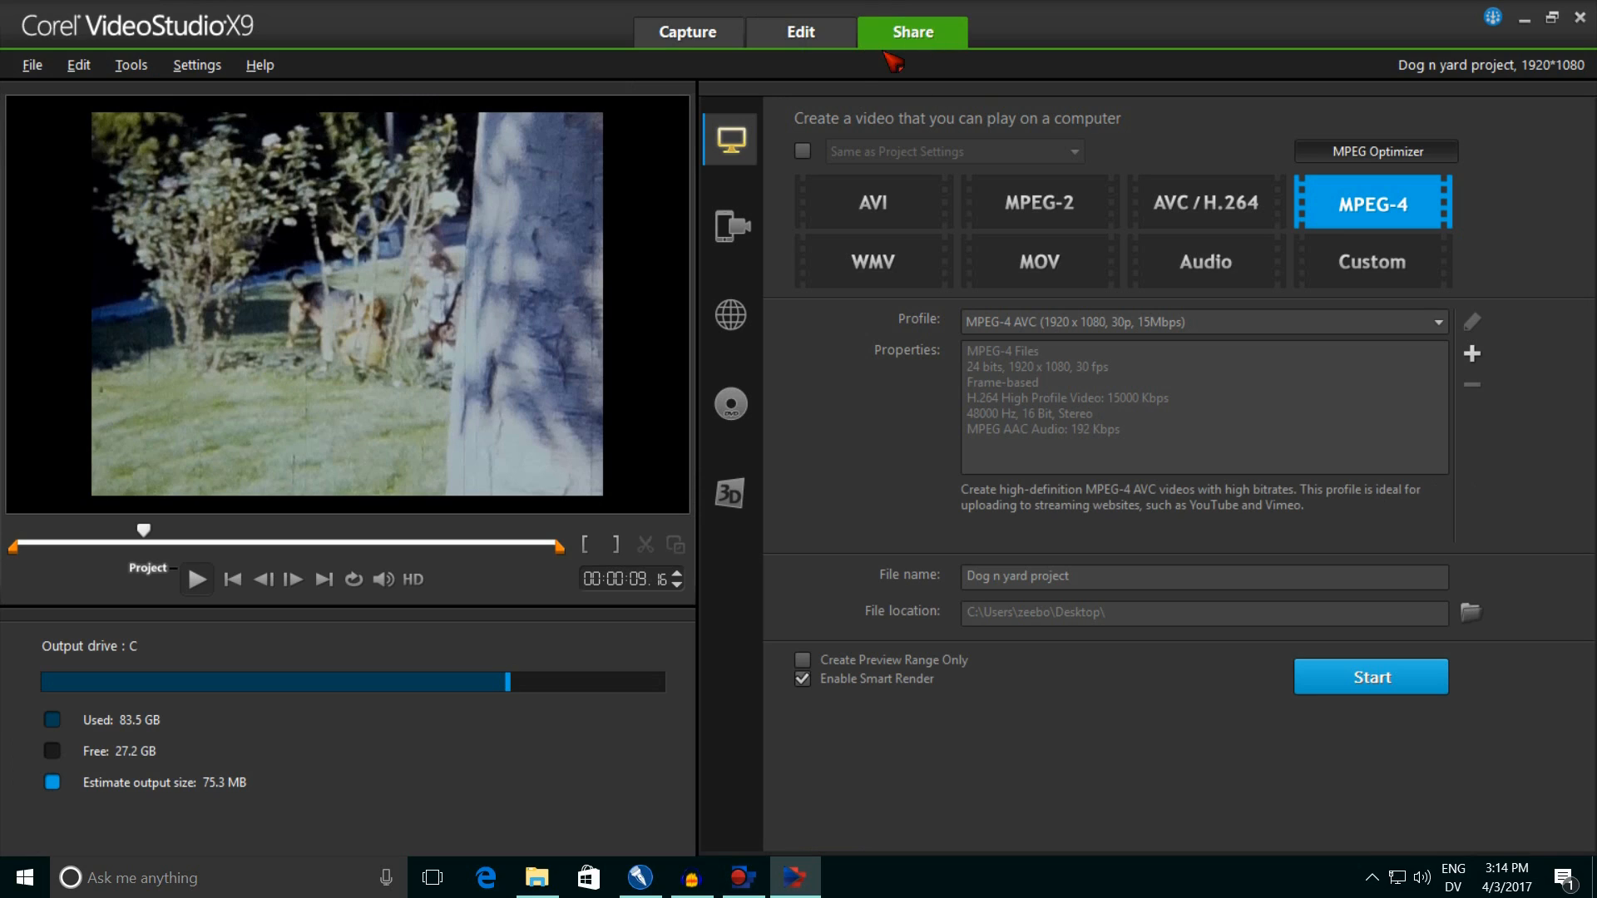
left_click(804, 153)
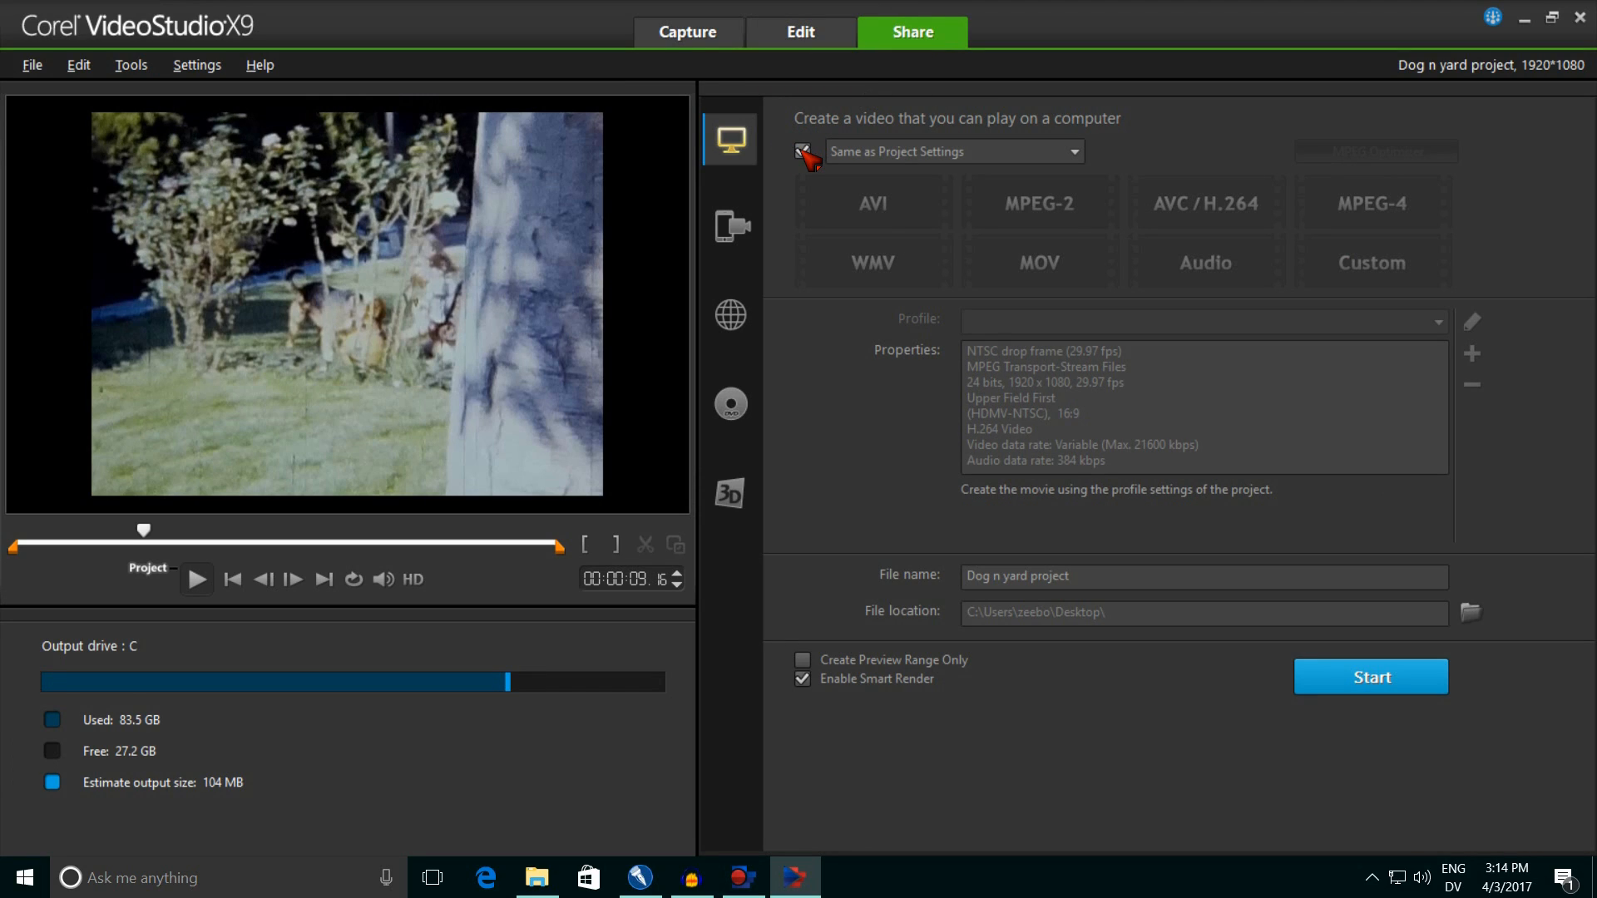
left_click(1089, 588)
left_click(1395, 682)
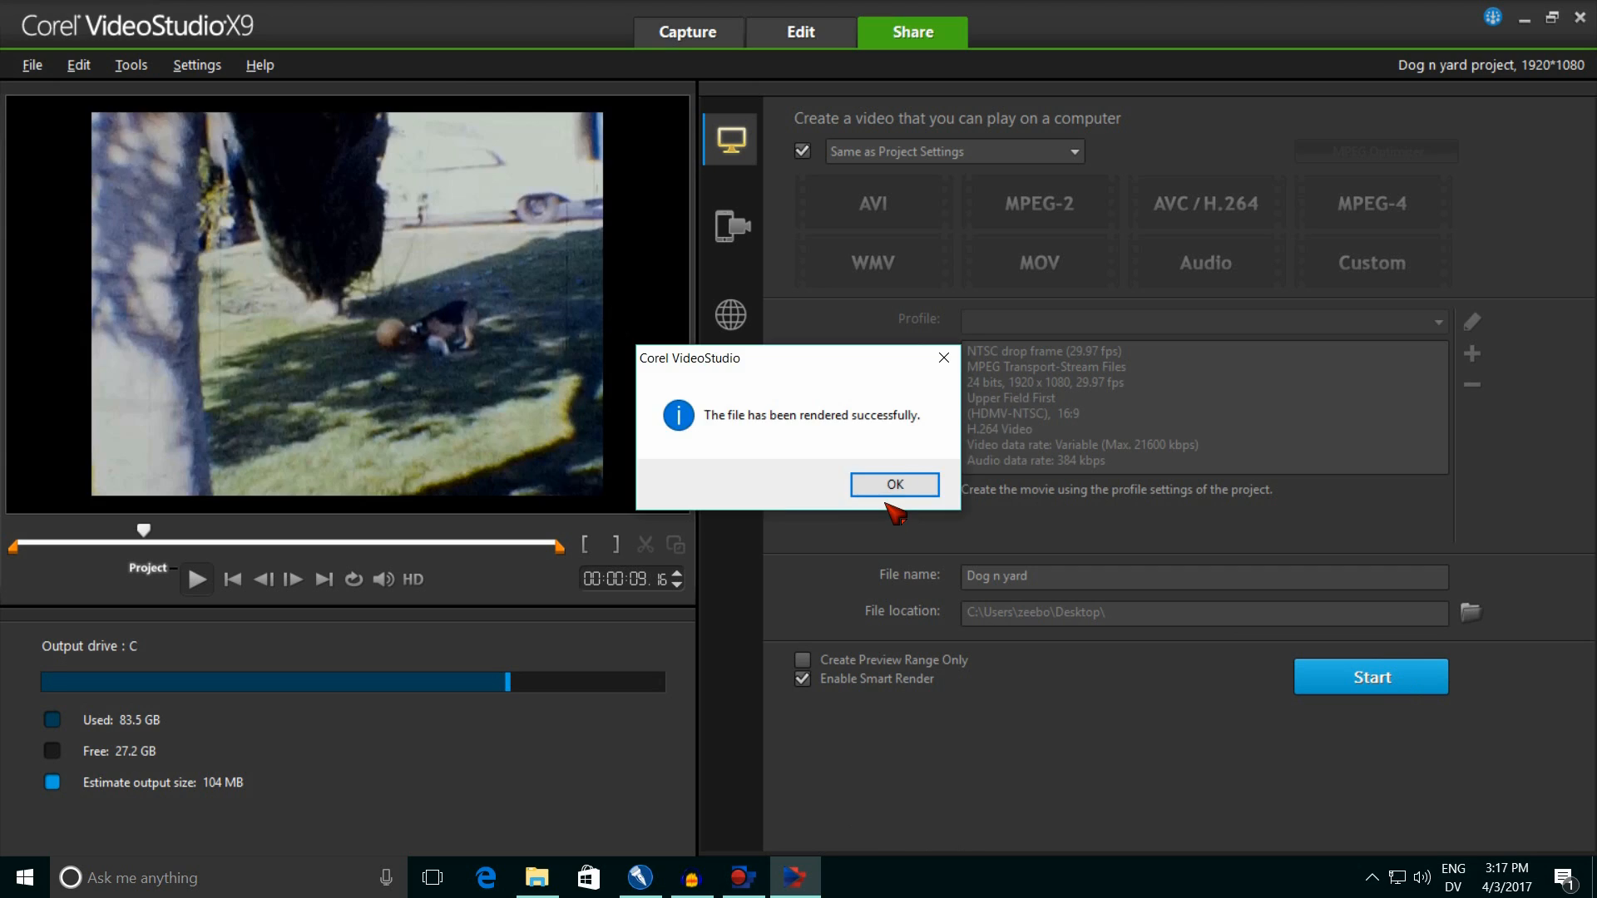
left_click(902, 480)
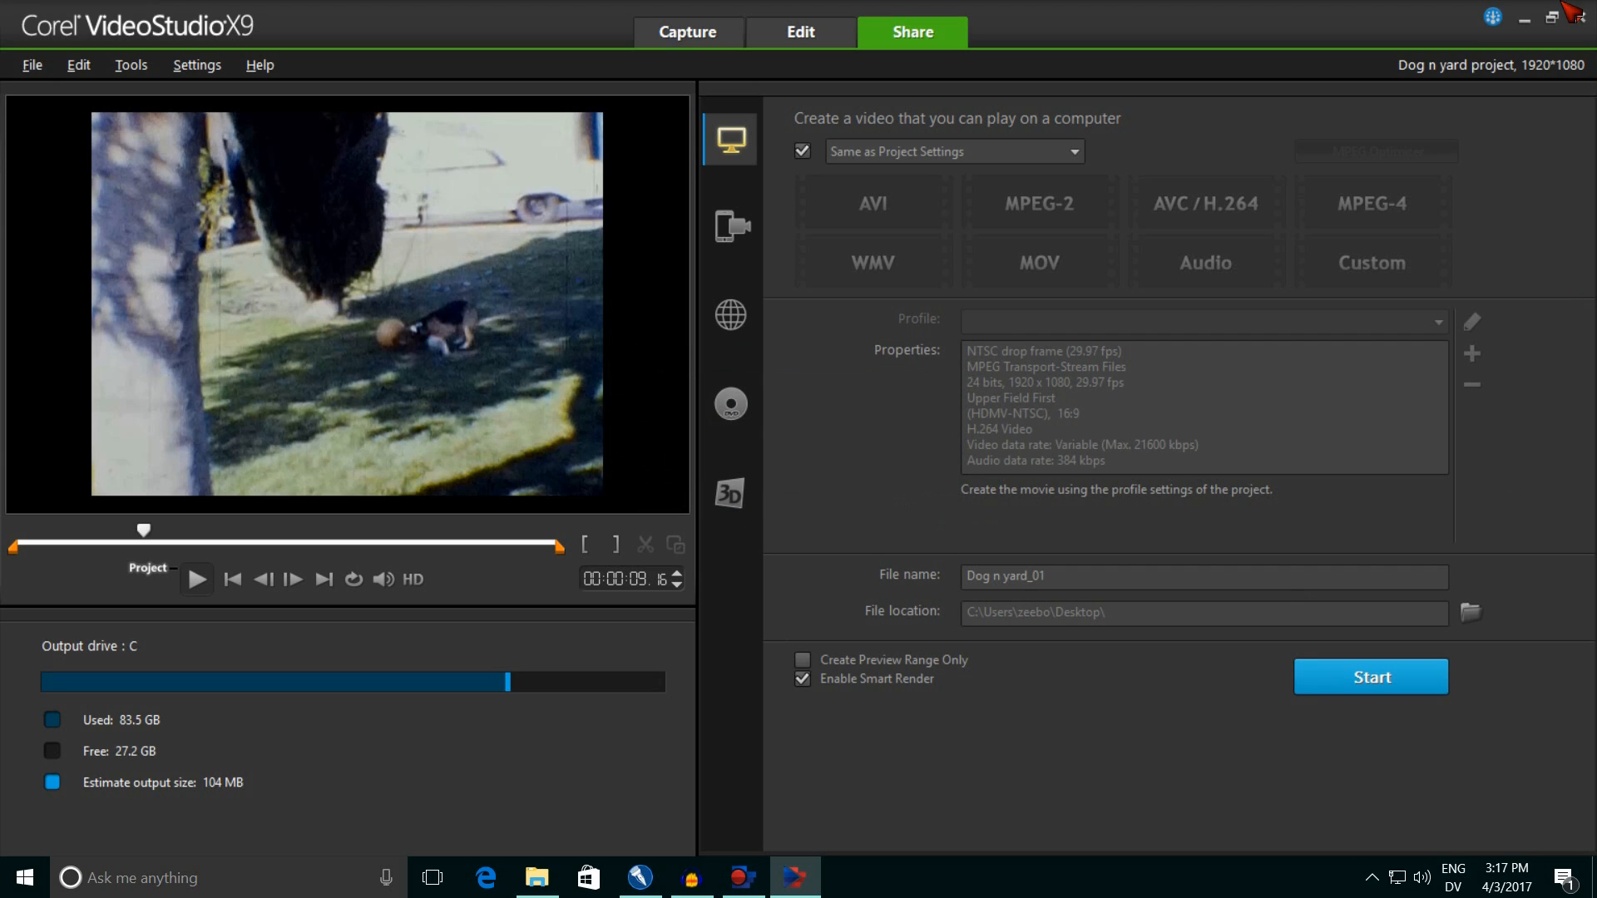
Step: Move the exported "Dog n yard" video below the "Dog n yard project" file on the desktop and play it to check the result
left_click(1525, 18)
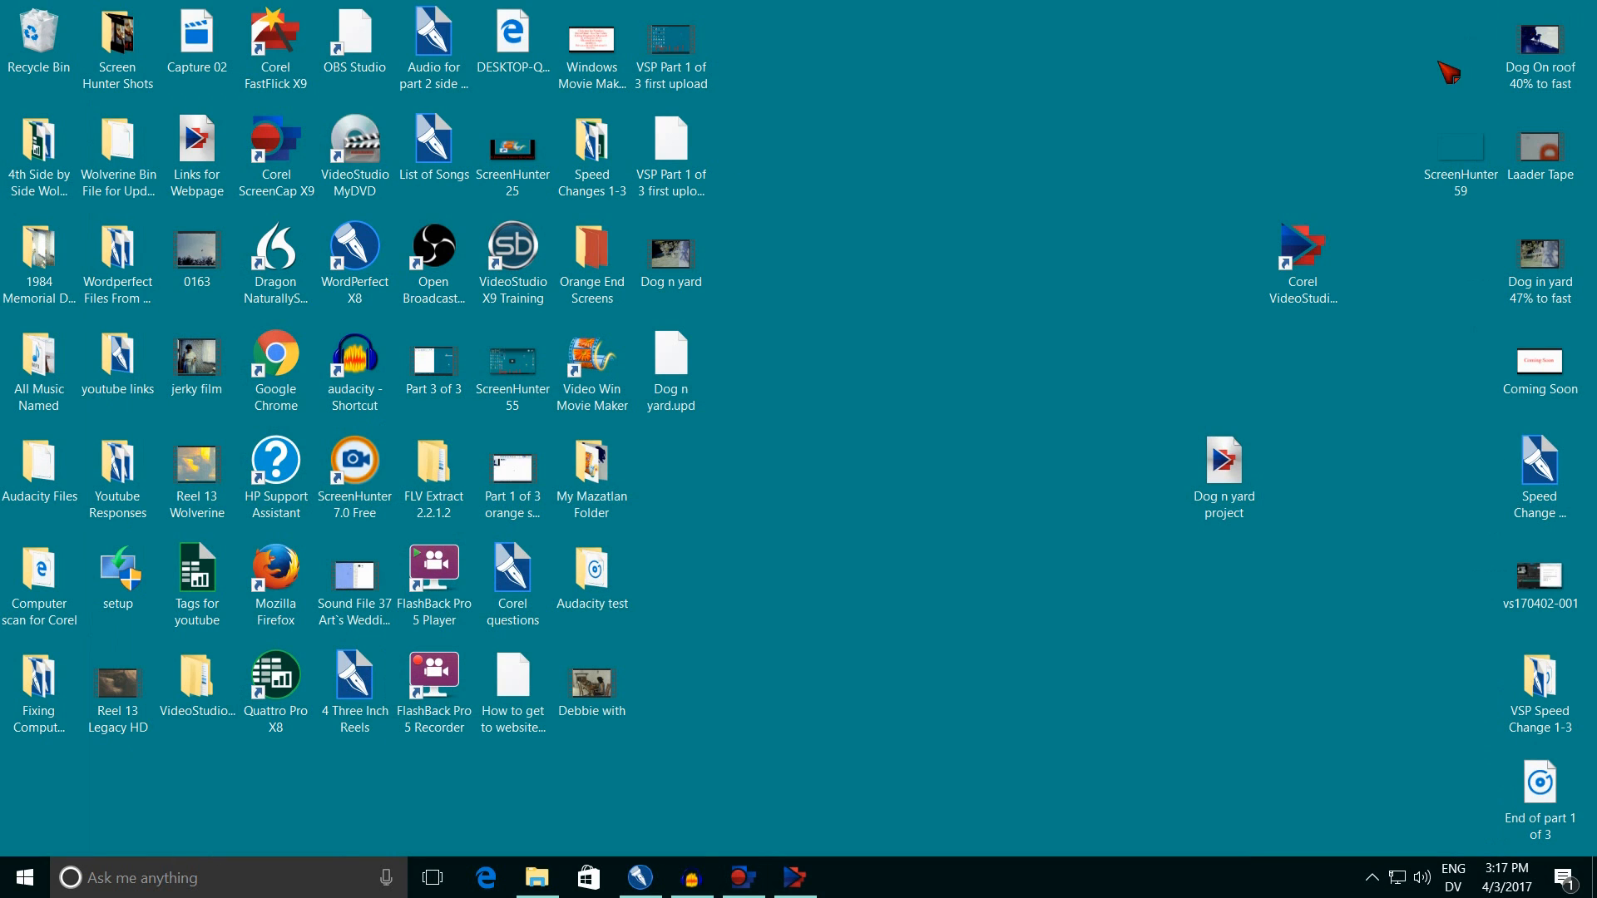
left_click_drag(670, 251, 1291, 483)
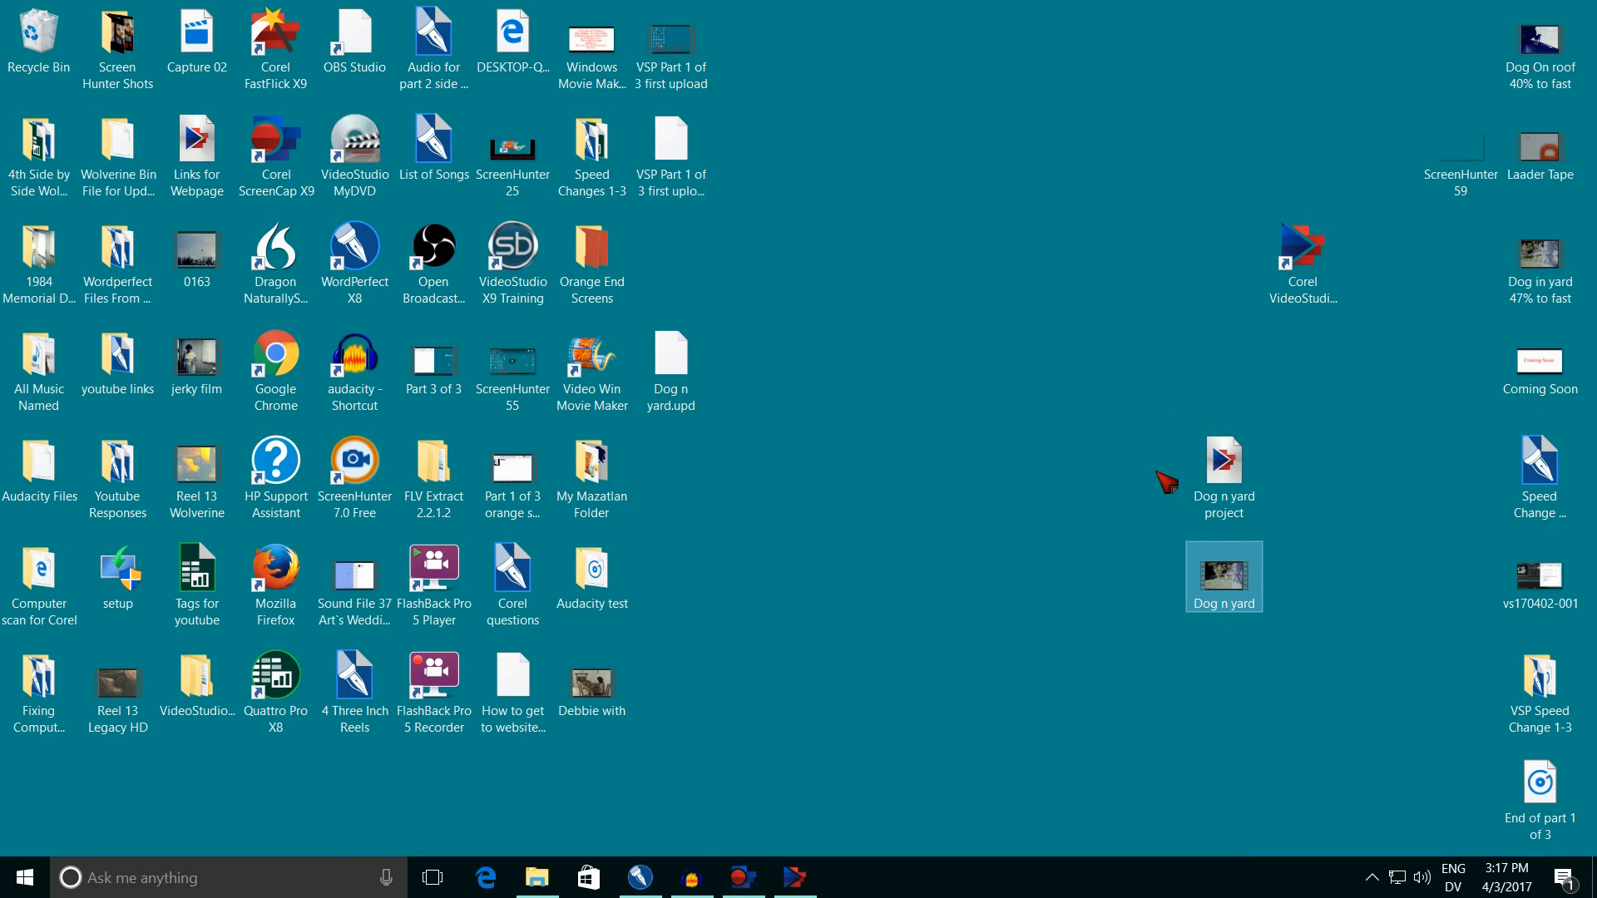
double_click(1215, 579)
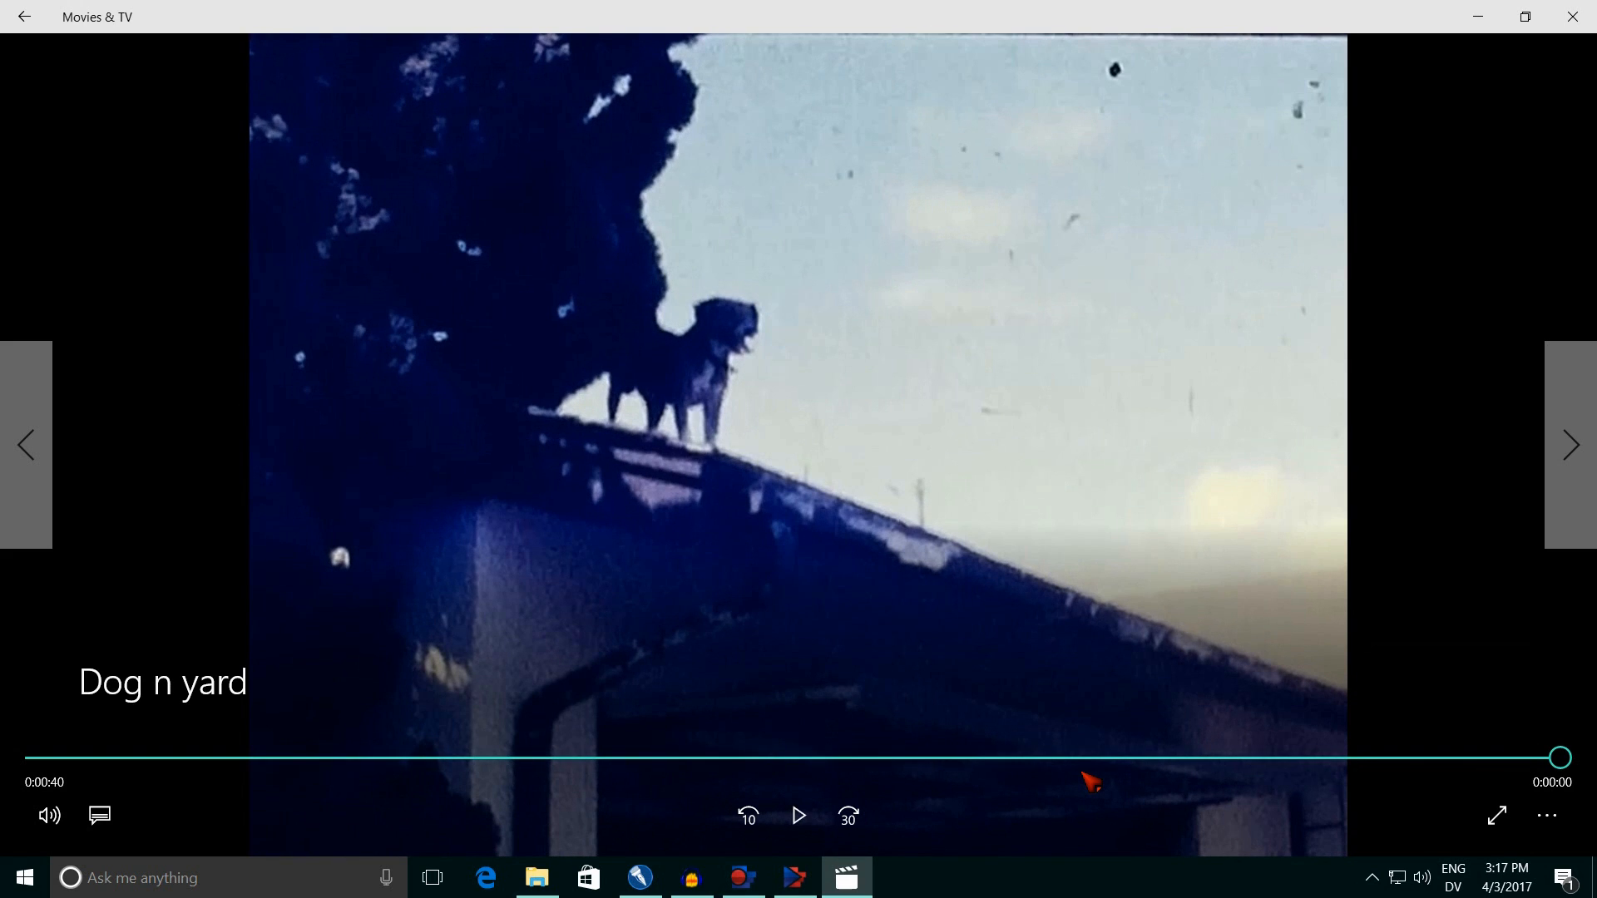
left_click(1582, 15)
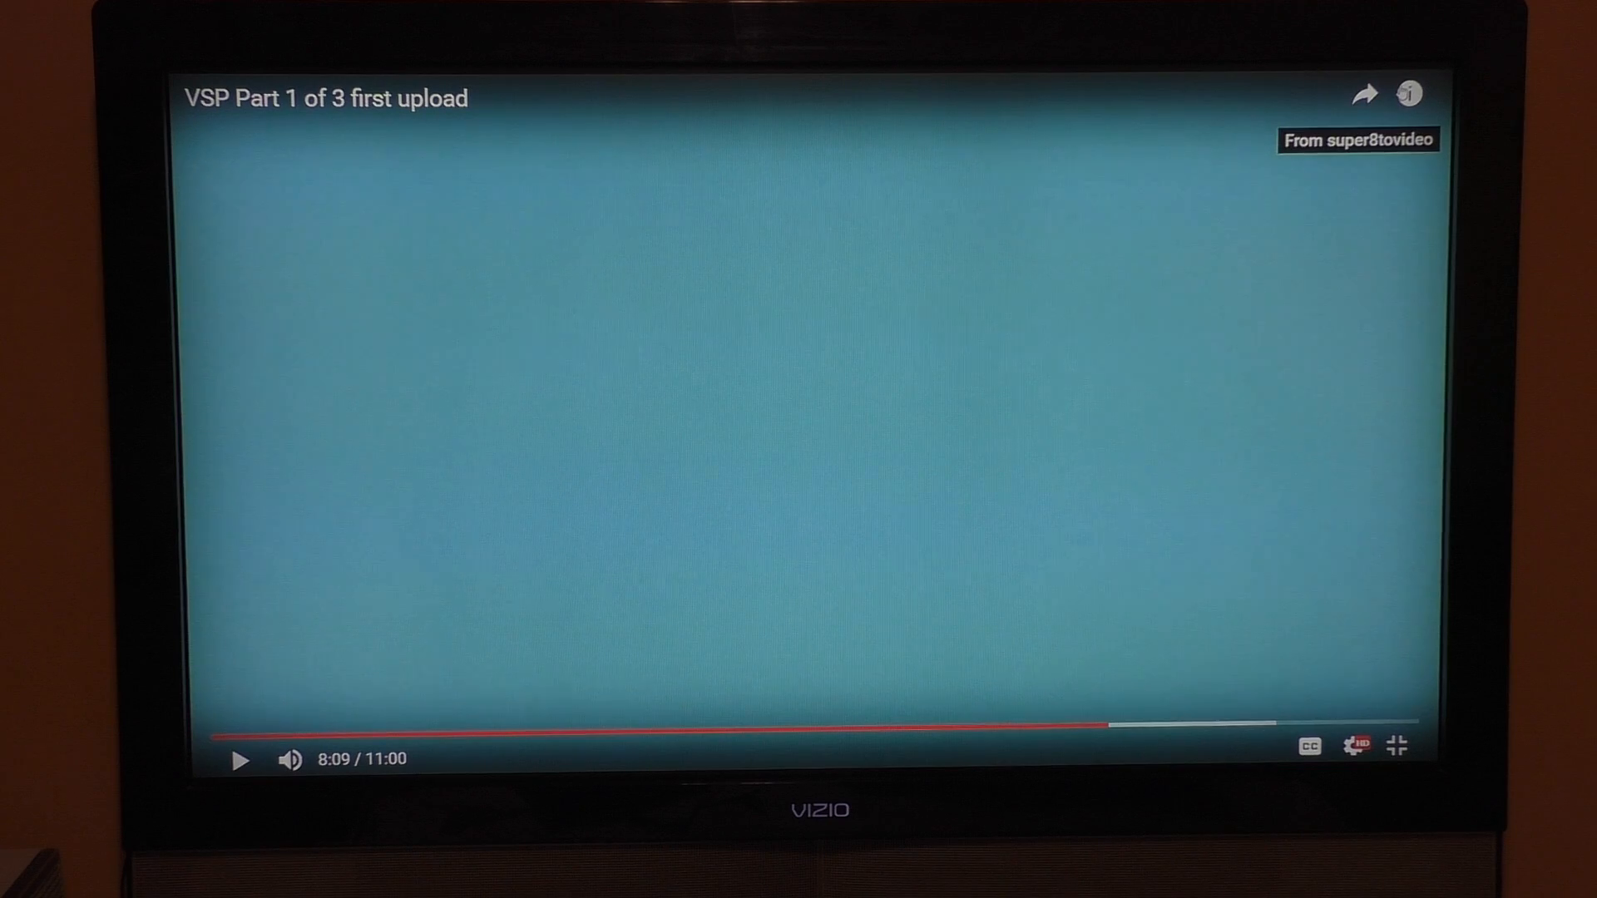
Step: Open the linked super8tovideo Page 2 website from the YouTube video's info card and look through its film speed tutorial links
left_click(1407, 93)
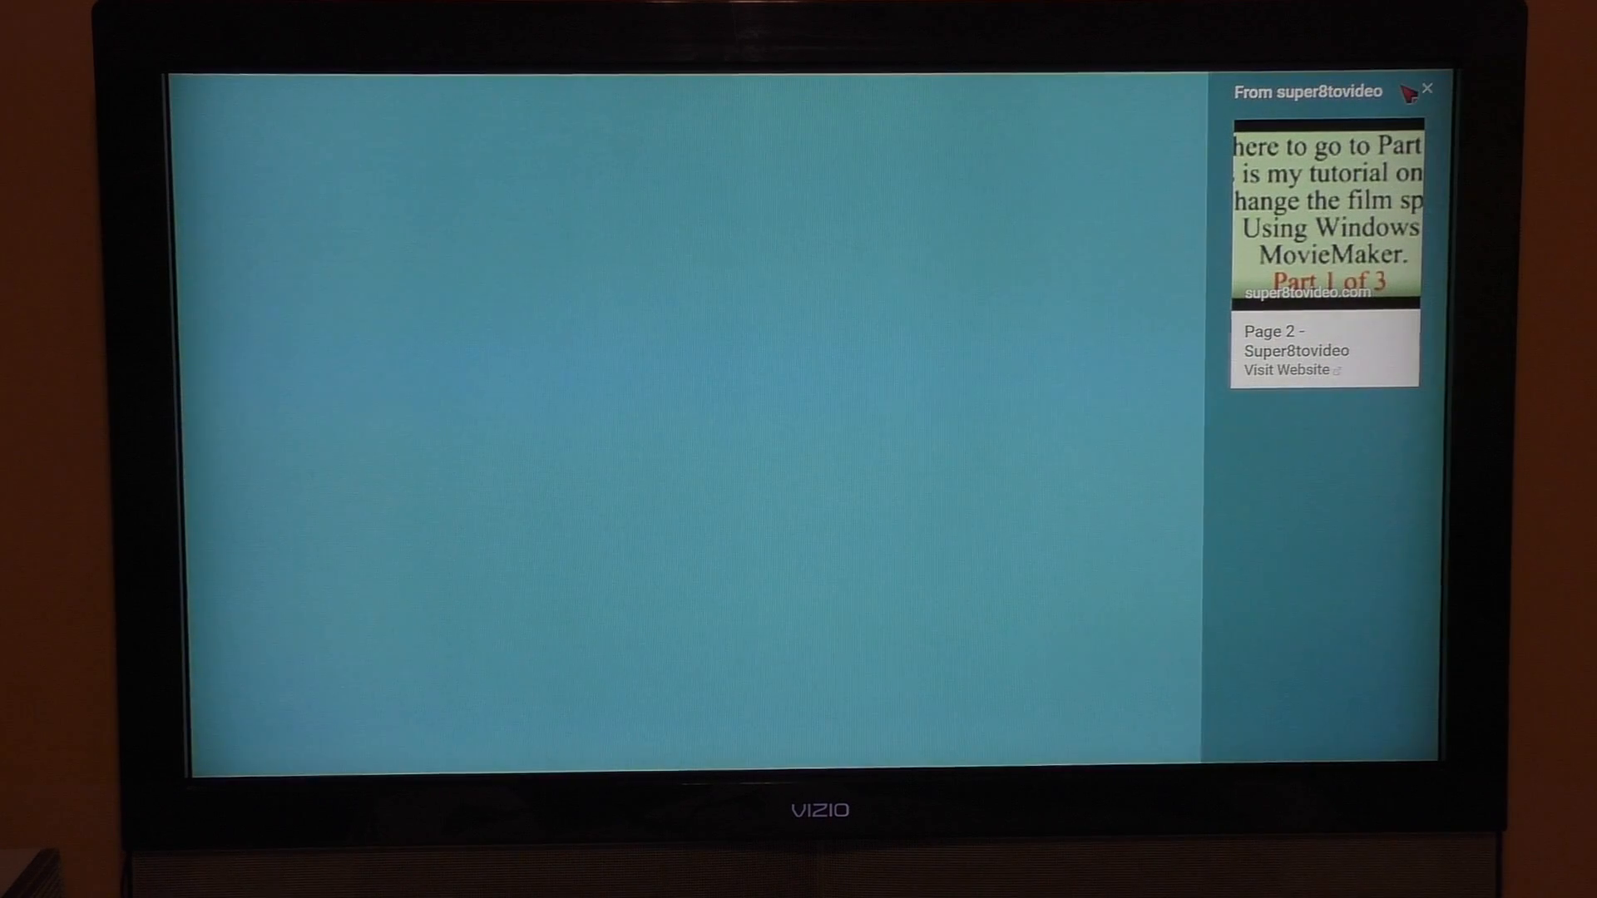
left_click(1347, 265)
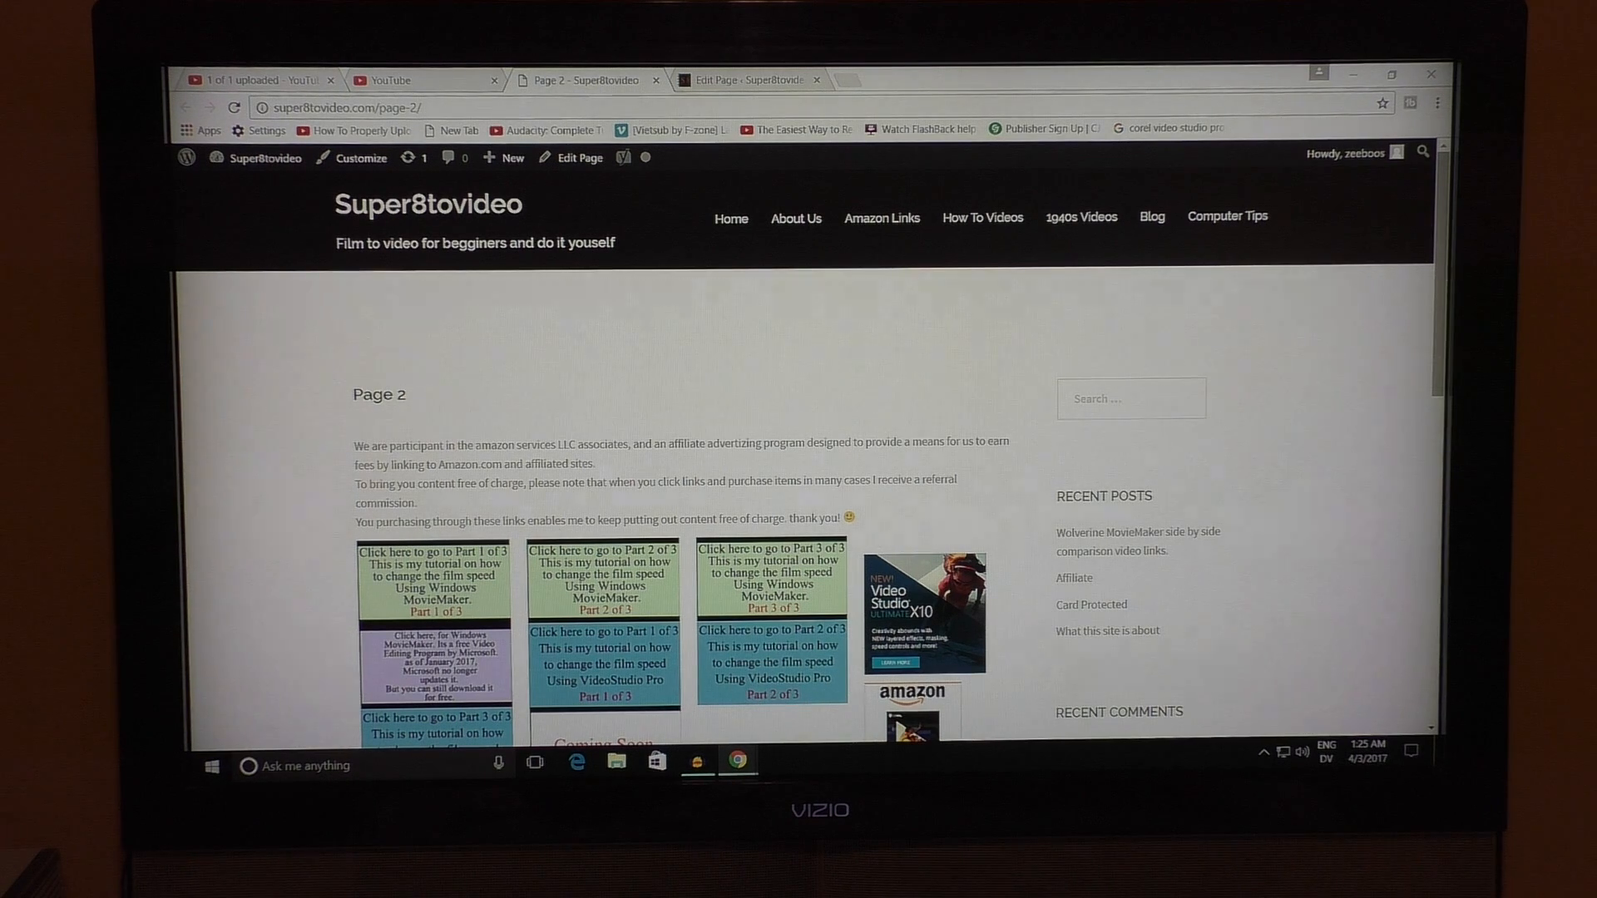
left_click_drag(1444, 277, 1444, 342)
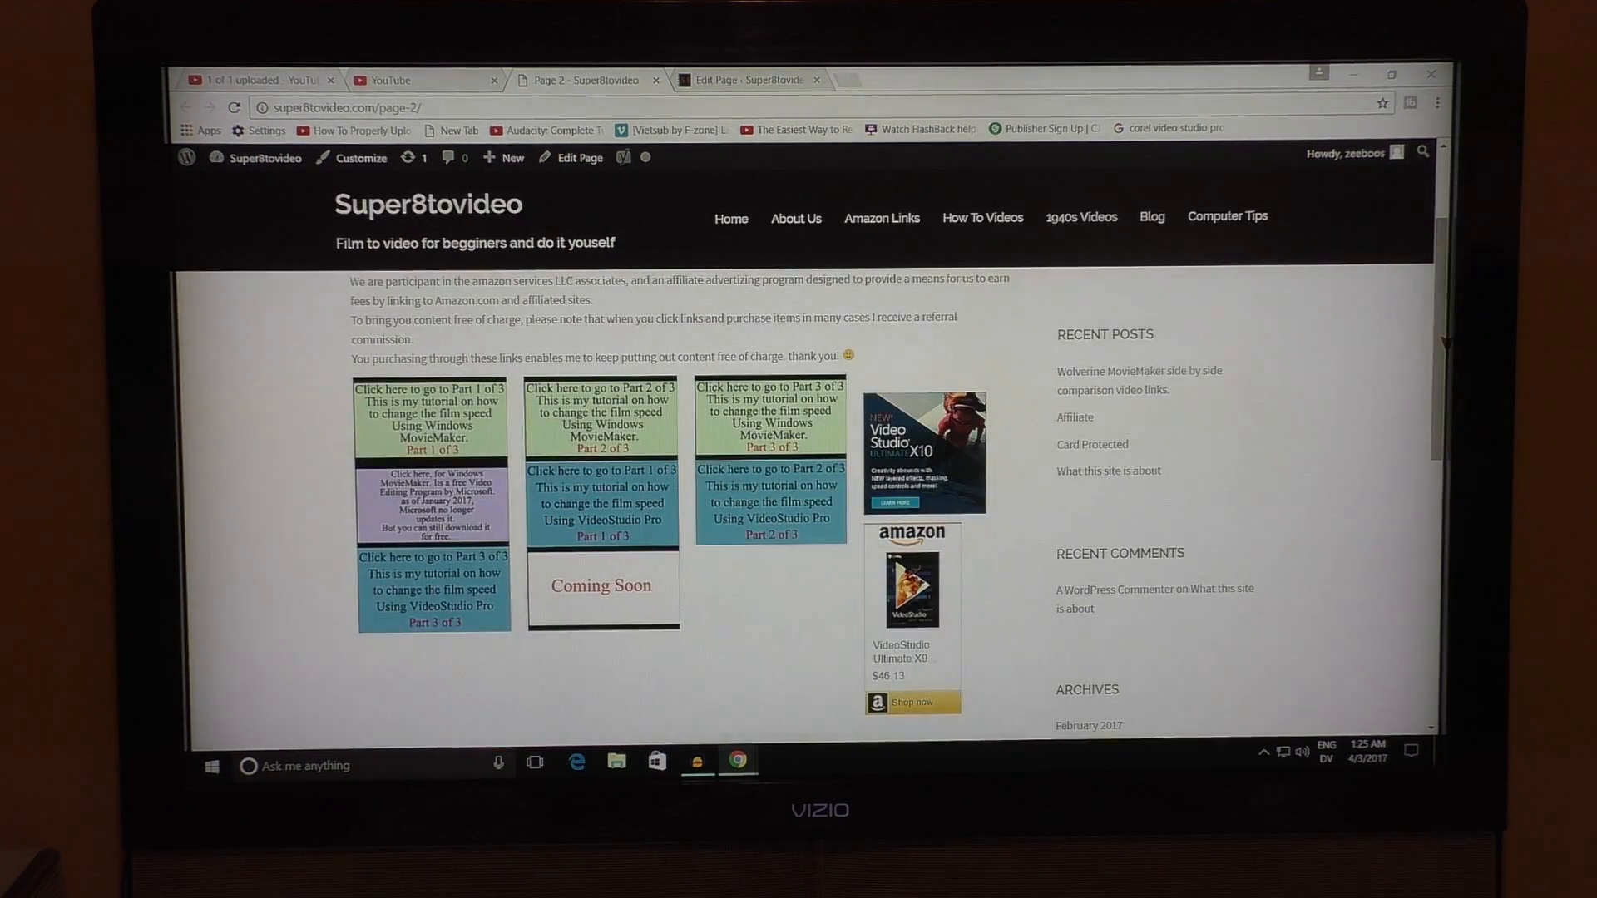